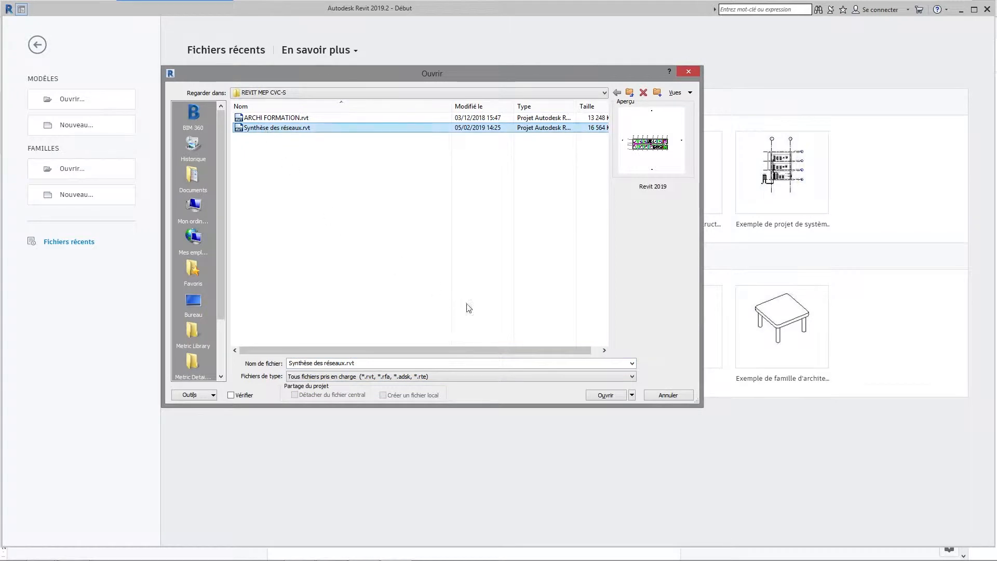
Open the project Synthèse des réseaux.rvt and widen the project browser so that its view names are readable.
left_click(592, 393)
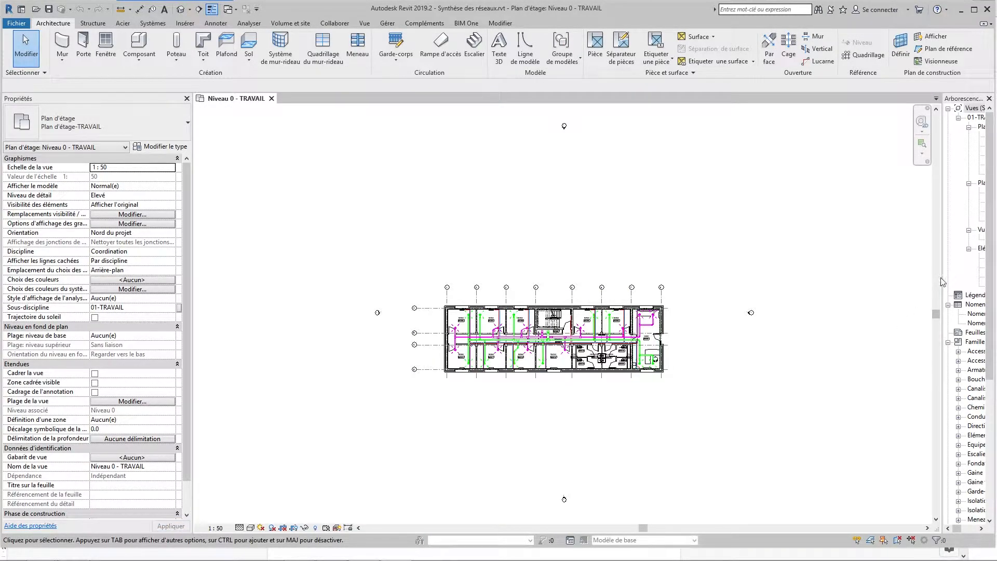
left_click_drag(941, 276, 846, 278)
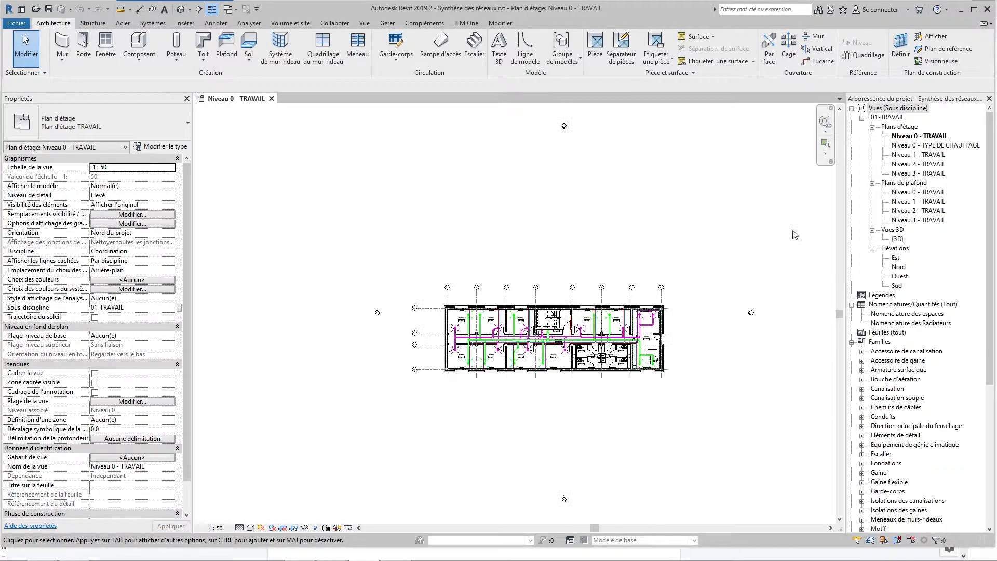
Run an interference check on the current project with Canalisation and Gaine selected in both category lists.
left_click(333, 24)
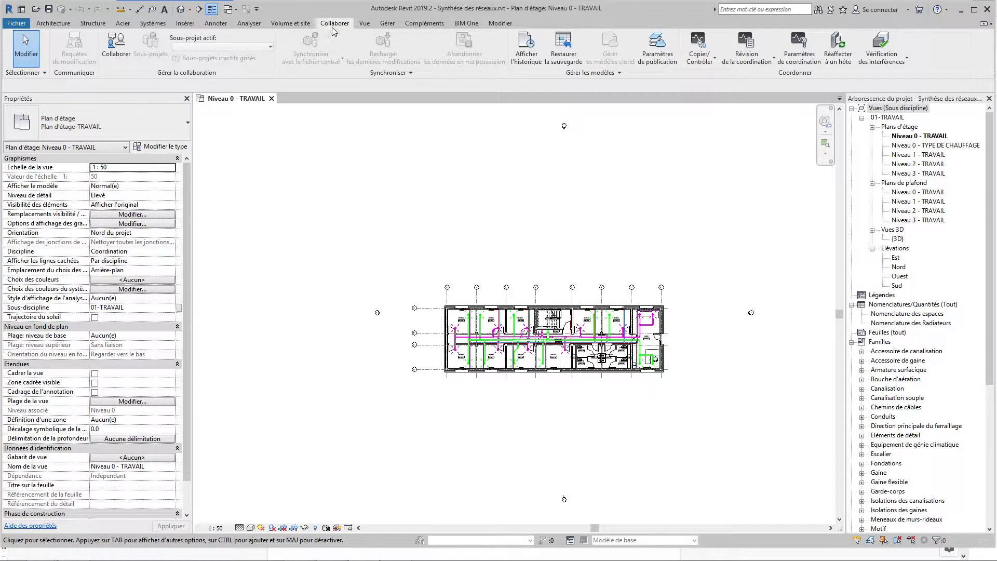
left_click(883, 62)
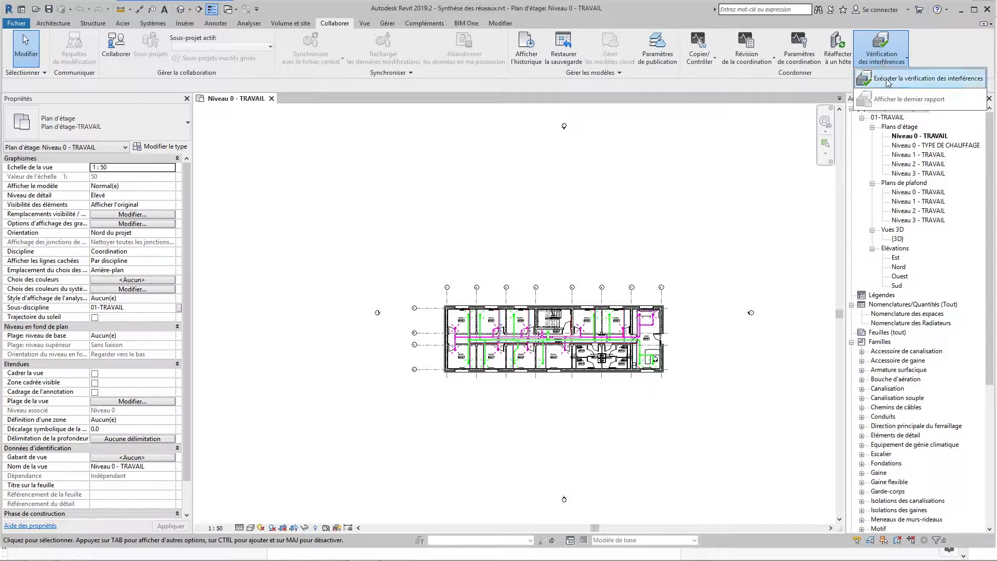
left_click(890, 79)
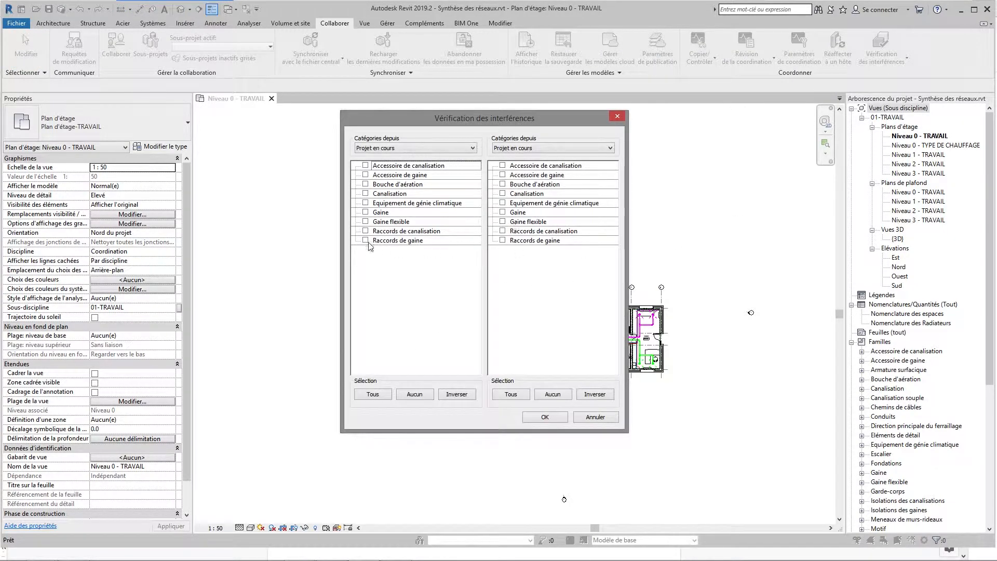
left_click(365, 194)
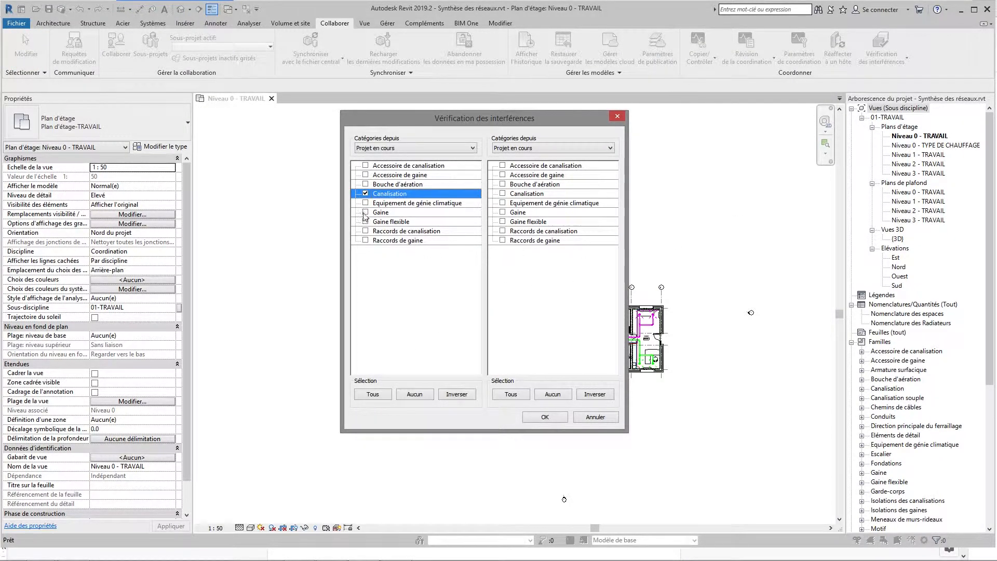
left_click(365, 212)
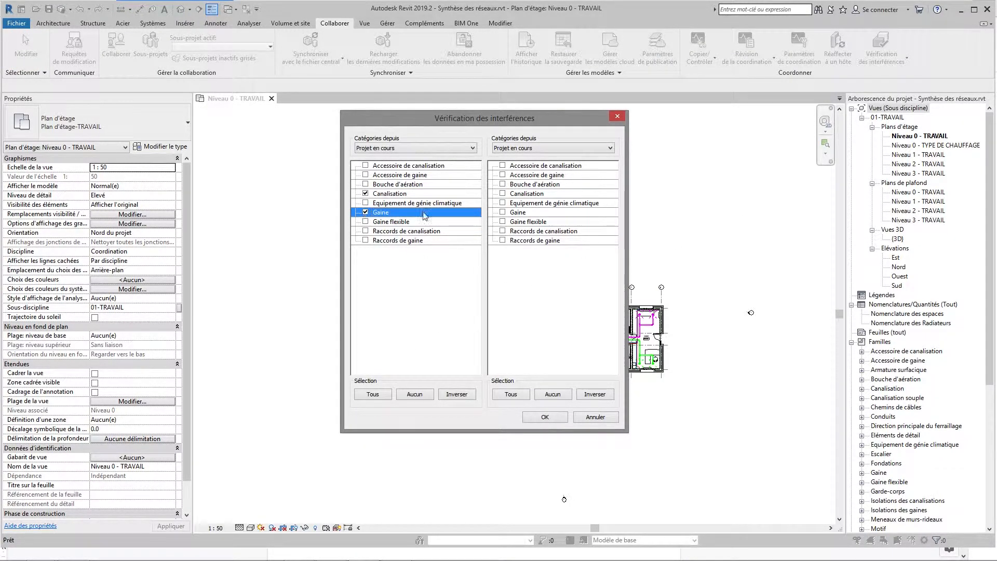
left_click(503, 194)
left_click(503, 212)
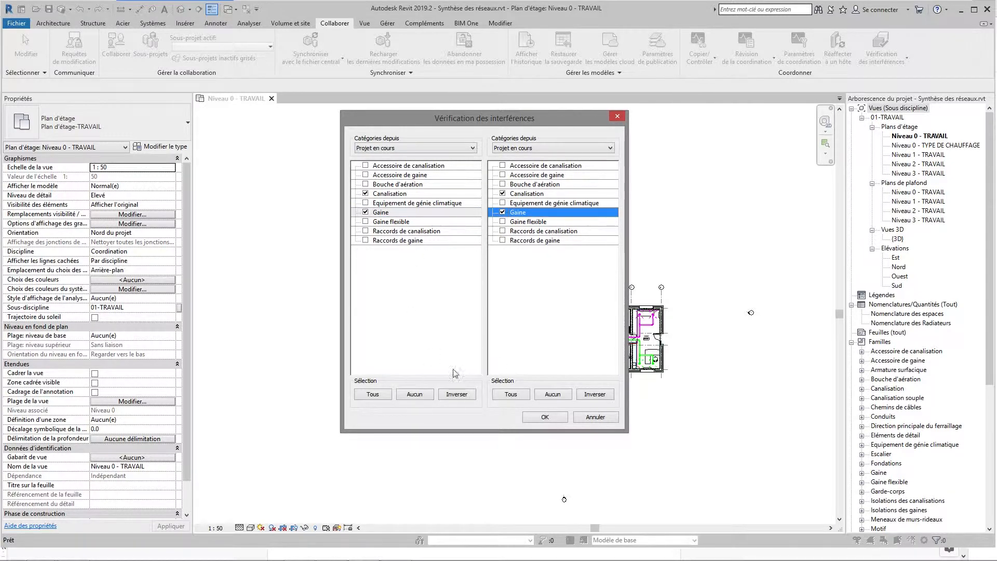
left_click(545, 417)
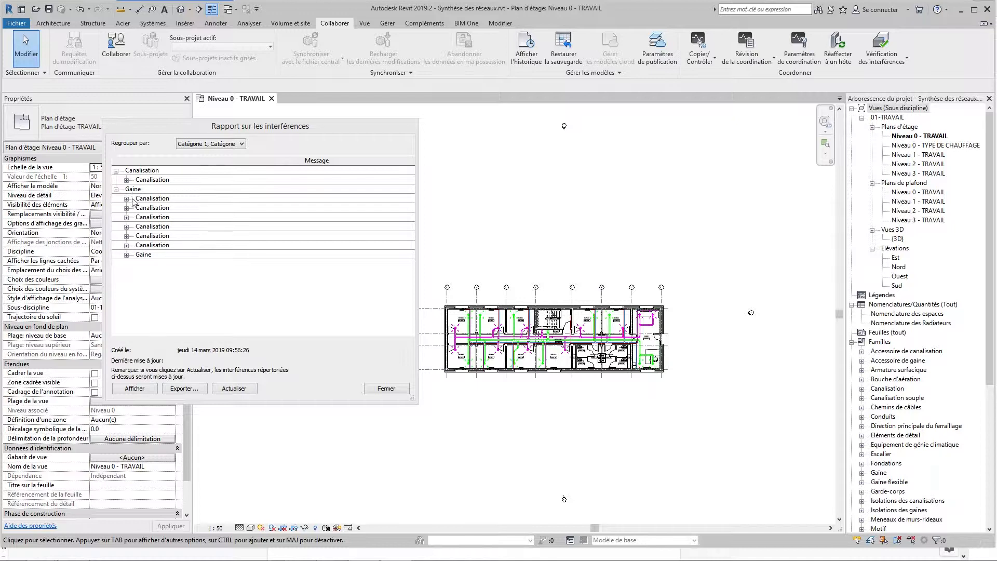
Expand the pipe-to-pipe interference in the report and try to show pipe ID 817462 in the floor plan.
left_click(126, 180)
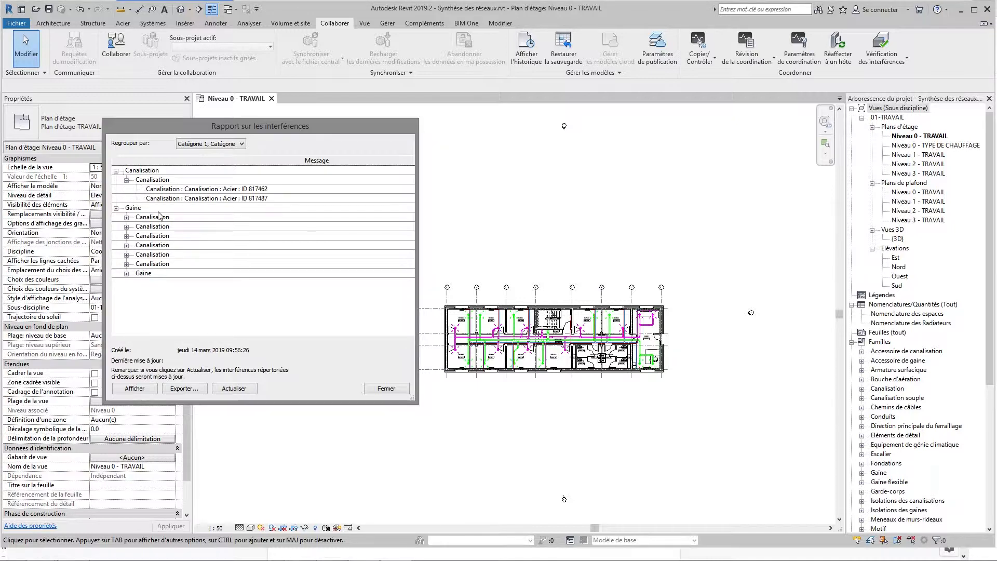
left_click(191, 190)
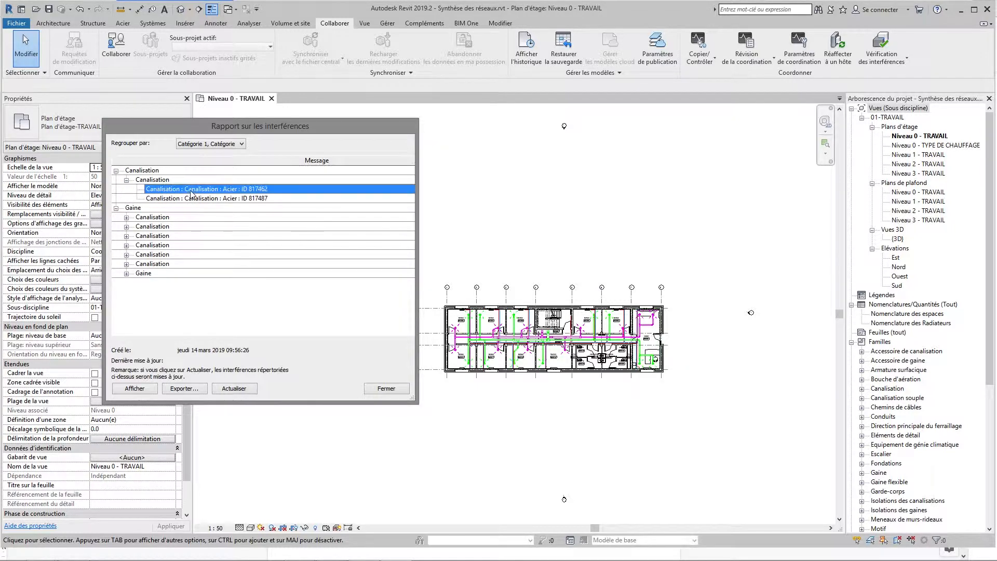
left_click(135, 389)
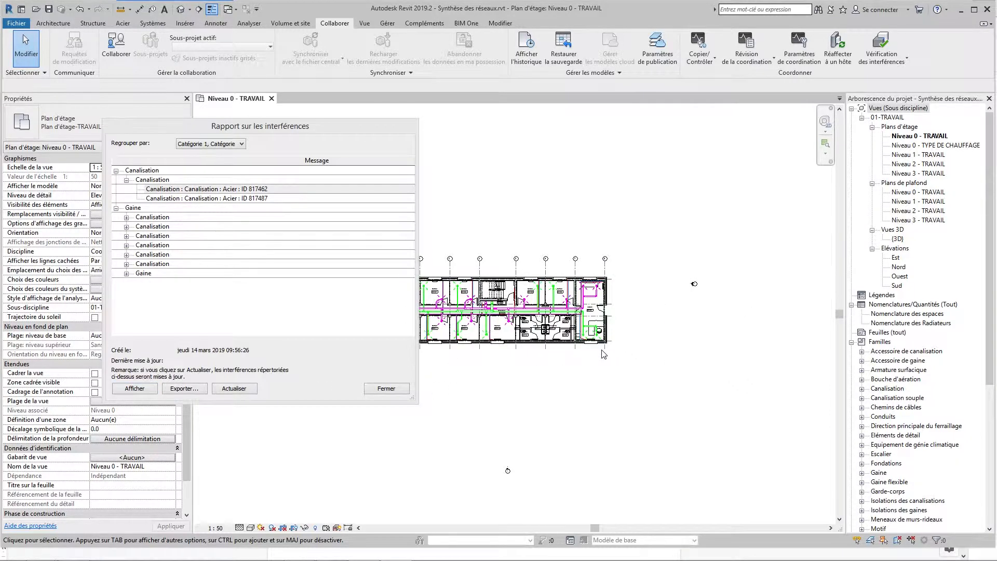
scroll(565, 303, "up", 5)
scroll(565, 300, "up", 3)
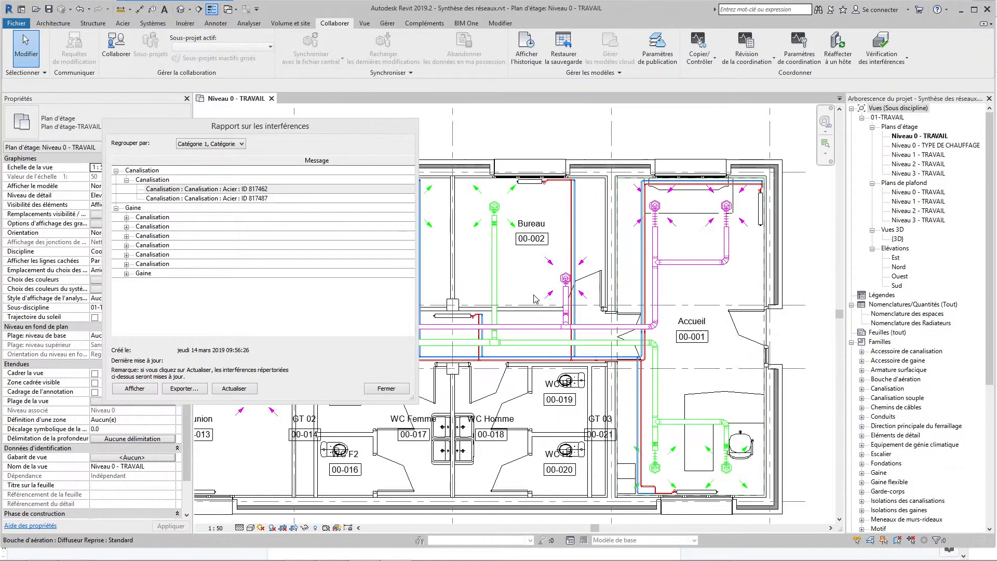
left_click(193, 189)
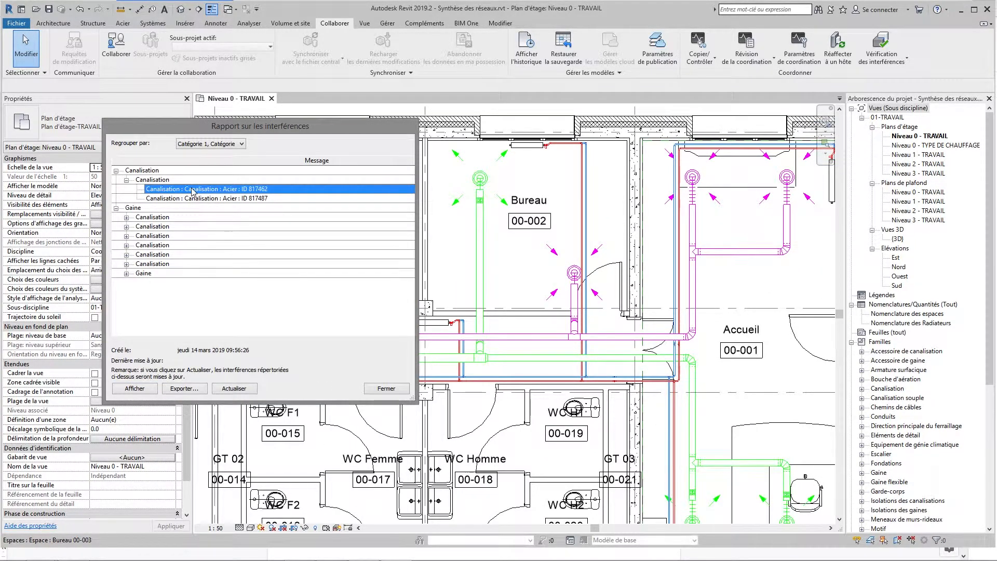
left_click(139, 388)
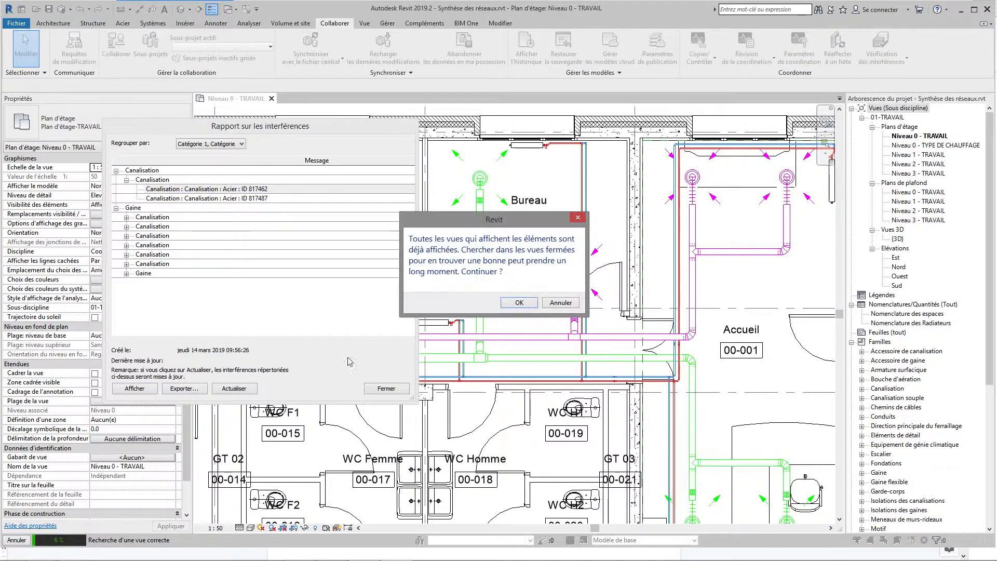
left_click(560, 303)
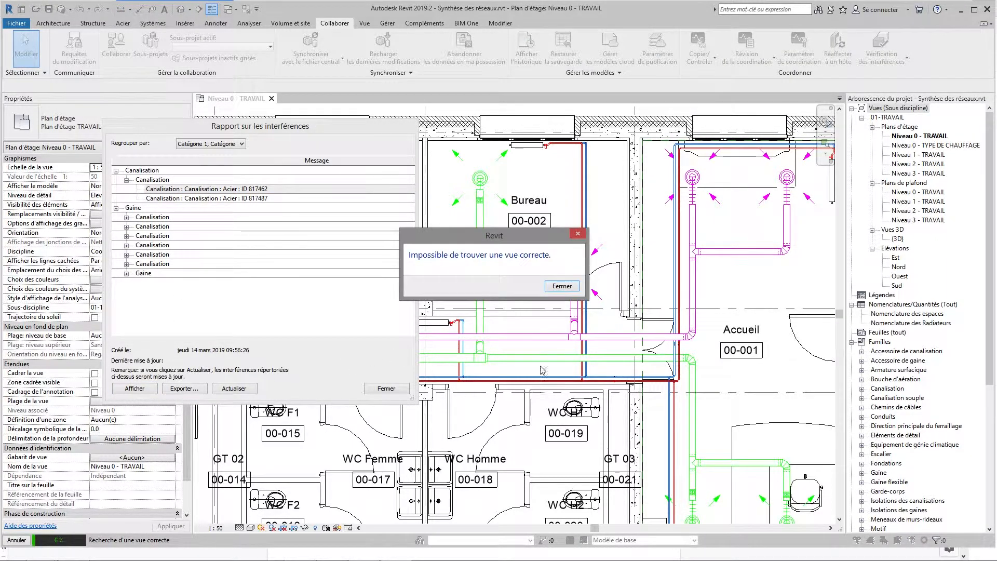
left_click(553, 288)
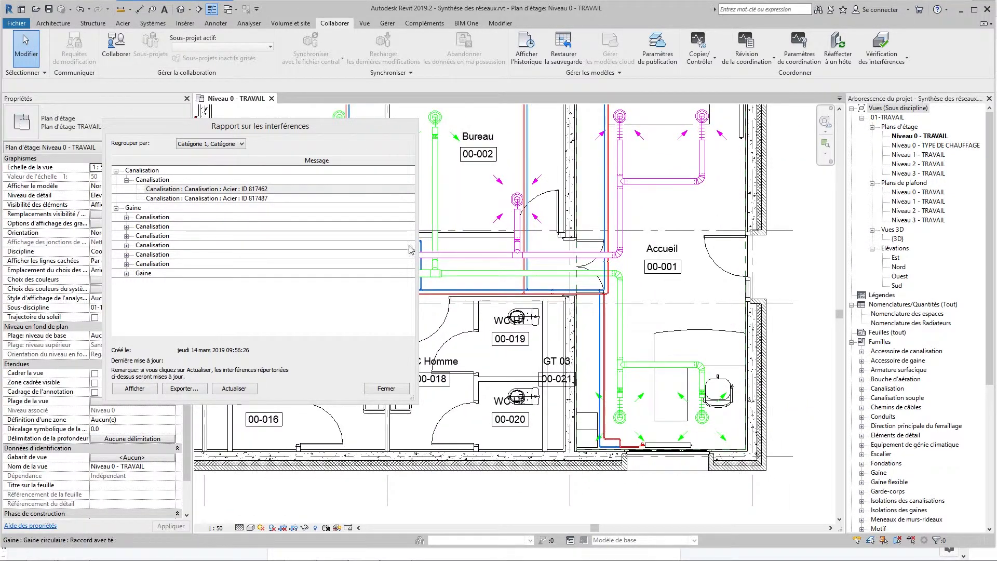
Highlight pipe ID 817487 from the report and locate it in the plan where it crosses the corridor beside Bureau 00-003.
left_click(225, 199)
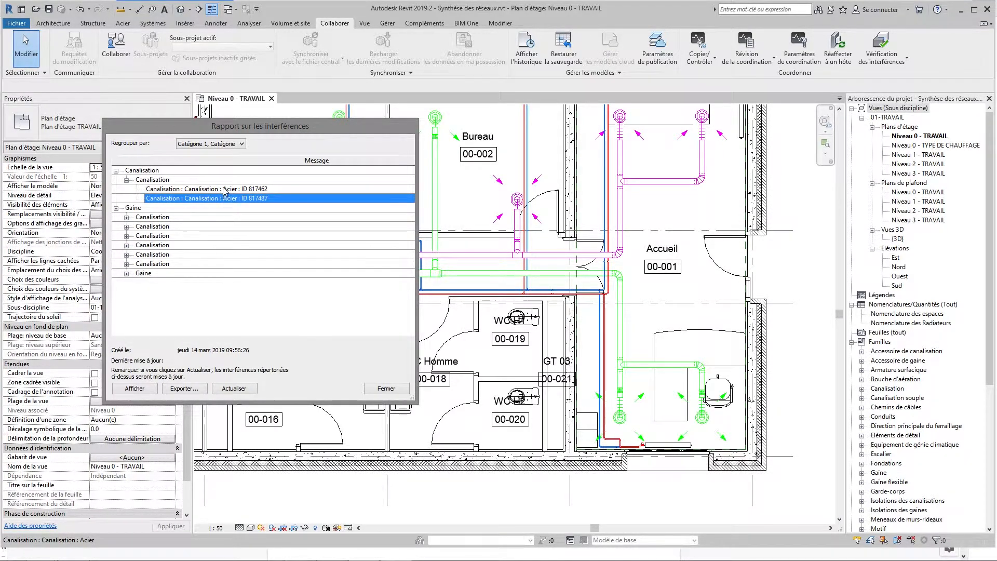
left_click(225, 190)
left_click(223, 197)
middle_click_drag(542, 219, 706, 295)
middle_click_drag(467, 299, 616, 284)
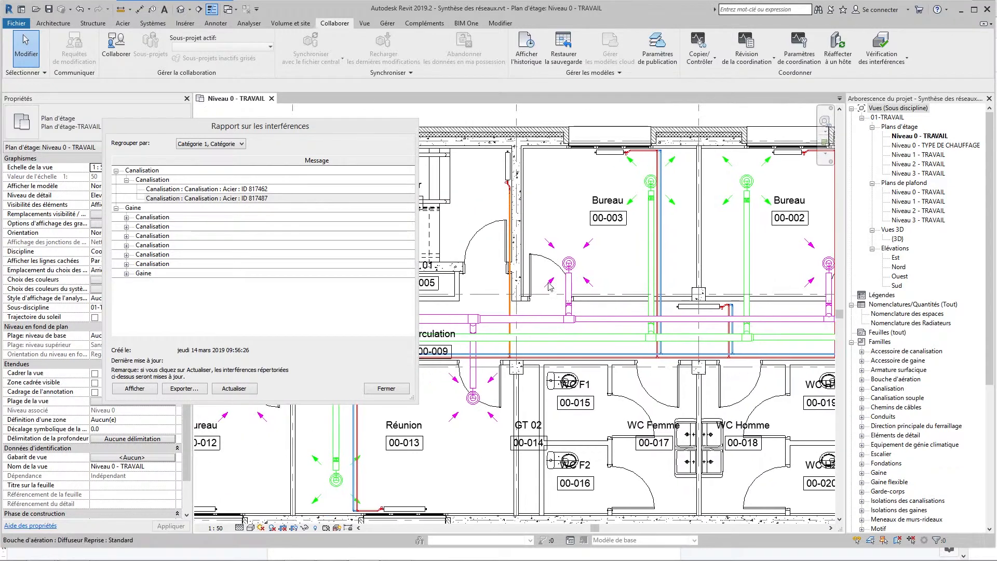
scroll(540, 311, "up", 4)
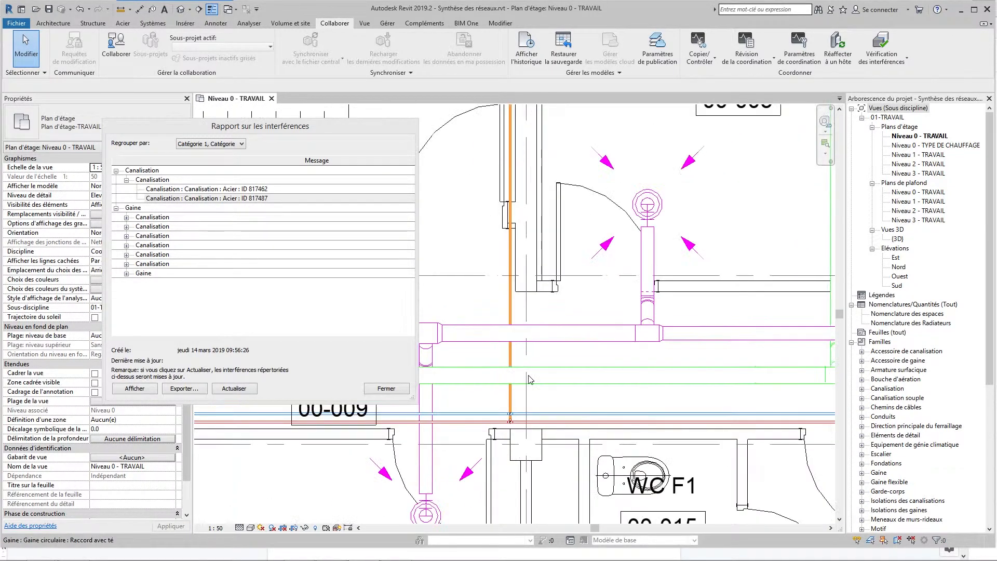
scroll(535, 378, "up", 2)
middle_click_drag(541, 357, 552, 334)
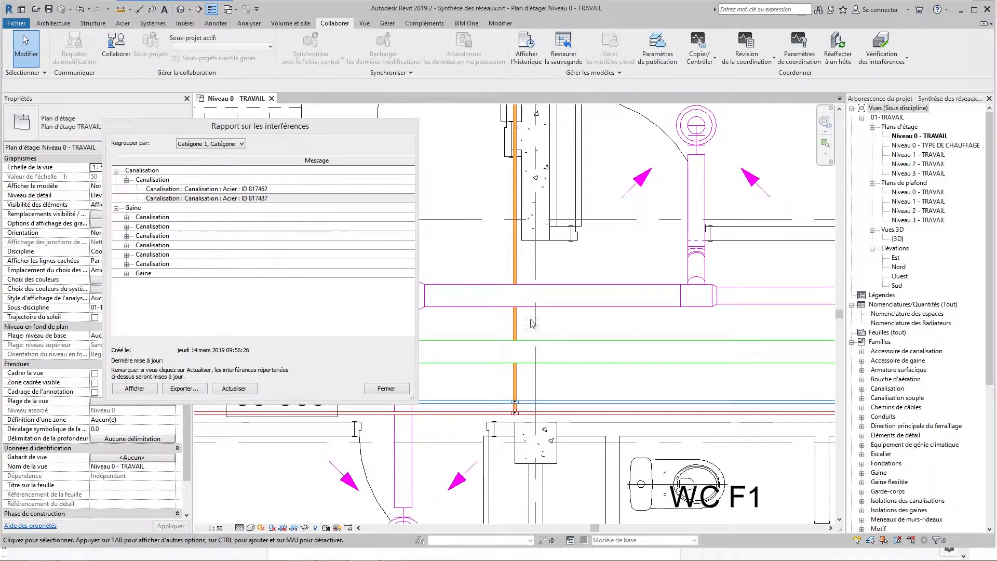
Alternate between pipes ID 817462 and ID 817487 in the report to compare their positions along the wall of Bureau 00-003.
left_click(252, 191)
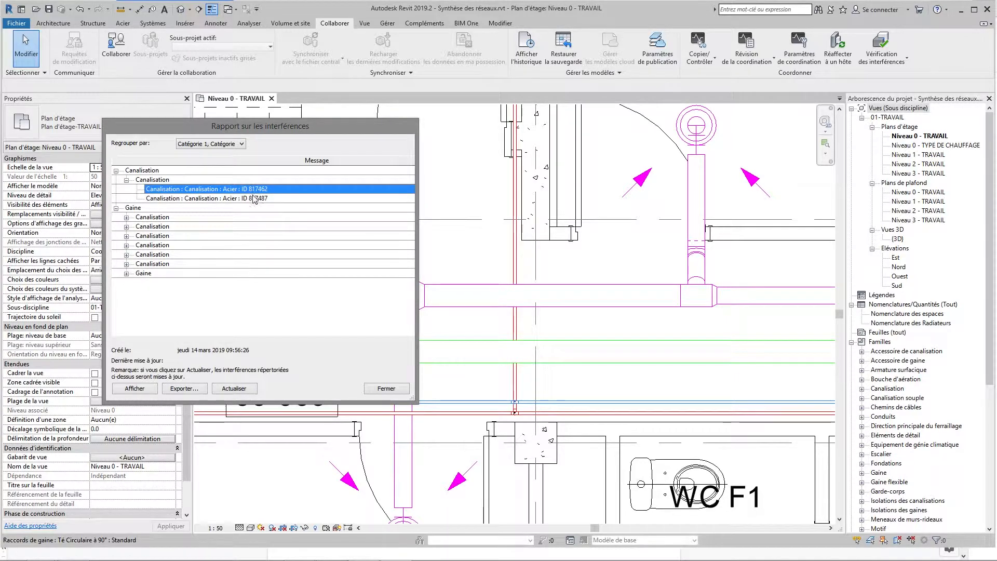
left_click(254, 199)
left_click(253, 190)
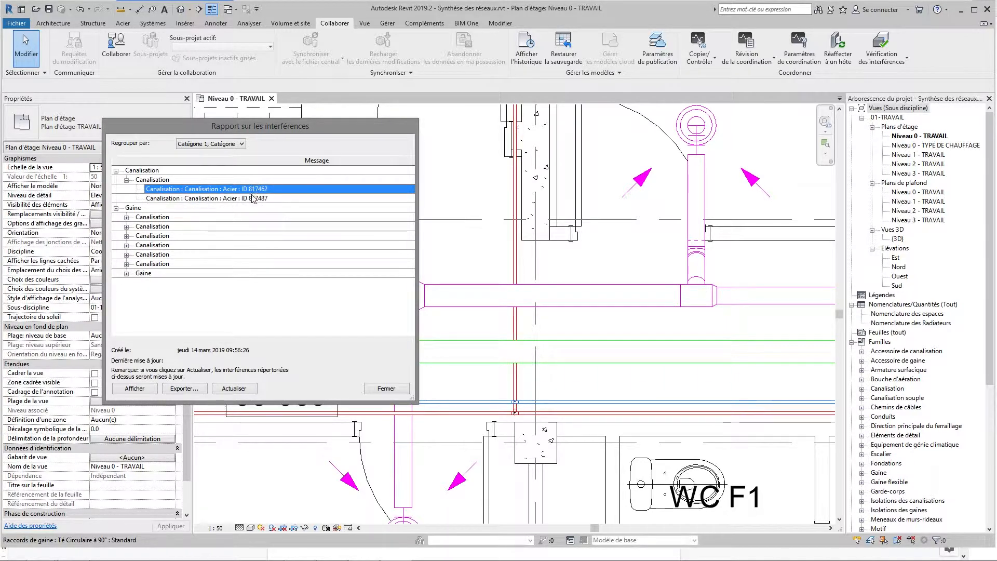
left_click(253, 198)
middle_click_drag(503, 193, 507, 485)
left_click(282, 189)
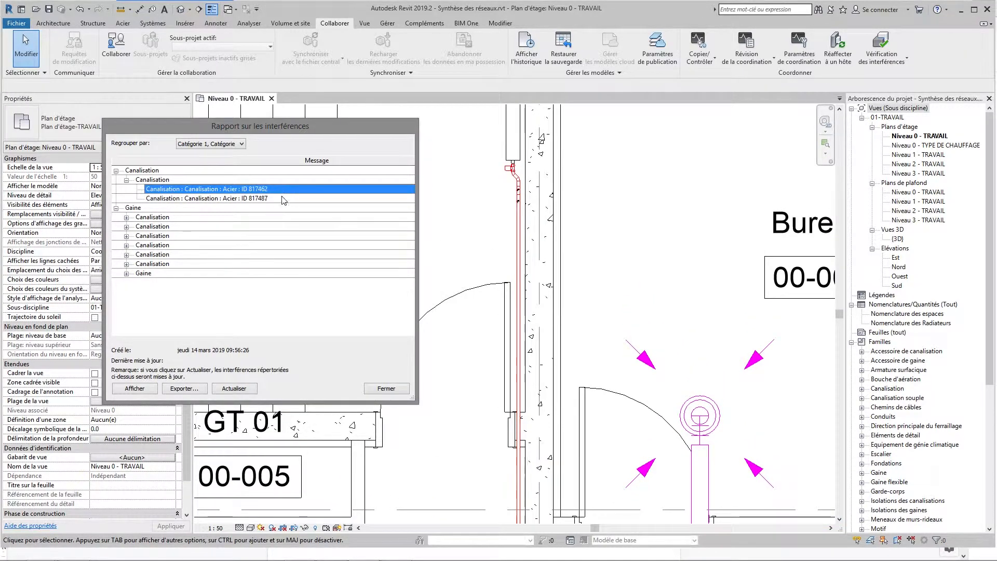
left_click(283, 199)
middle_click_drag(467, 238, 471, 218)
Draw a vertical section line just beside the clashing pipes, from the radiator by Bureau 00-003 across the corridor.
left_click(199, 9)
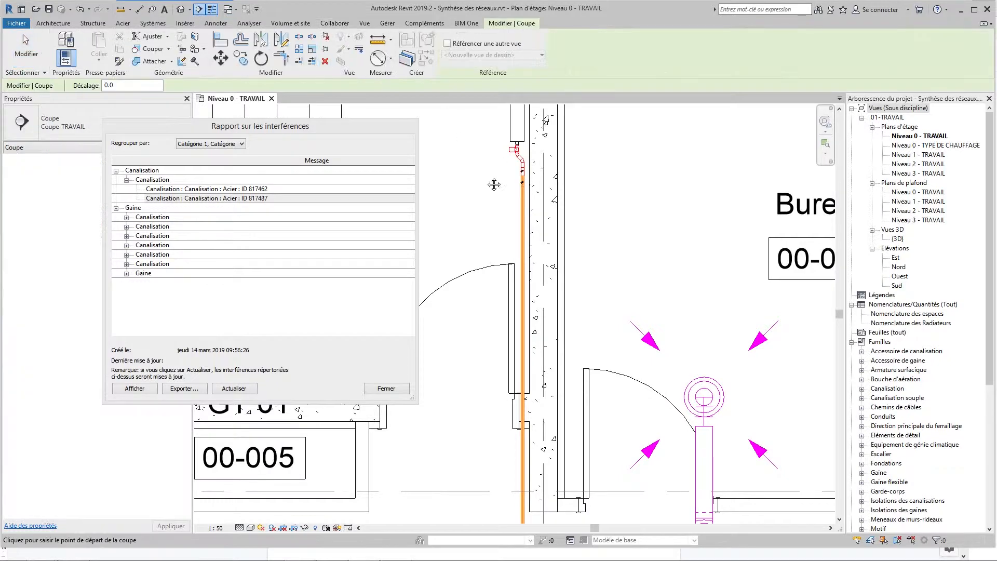
scroll(492, 182, "down", 3)
left_click(494, 122)
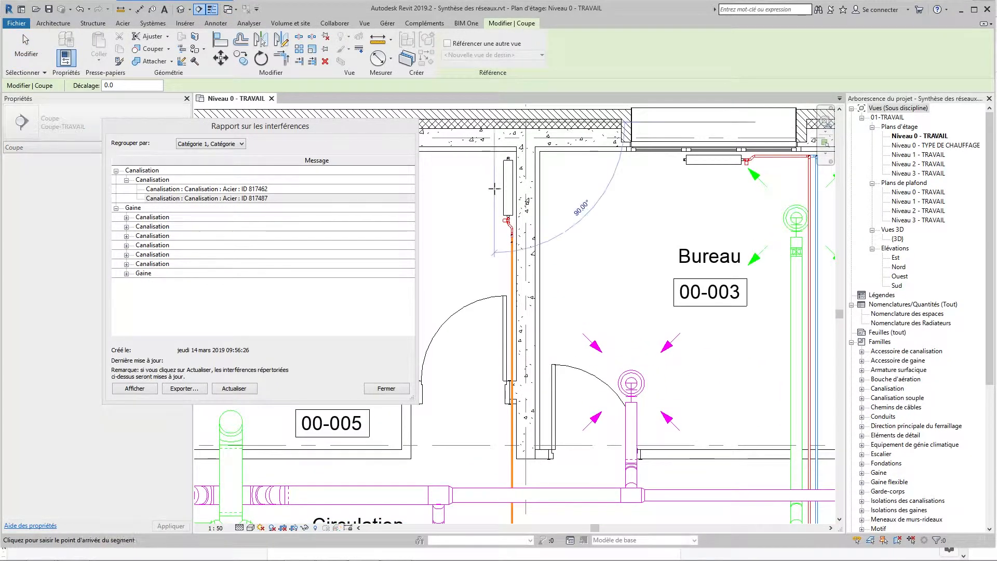
middle_click_drag(492, 462, 501, 265)
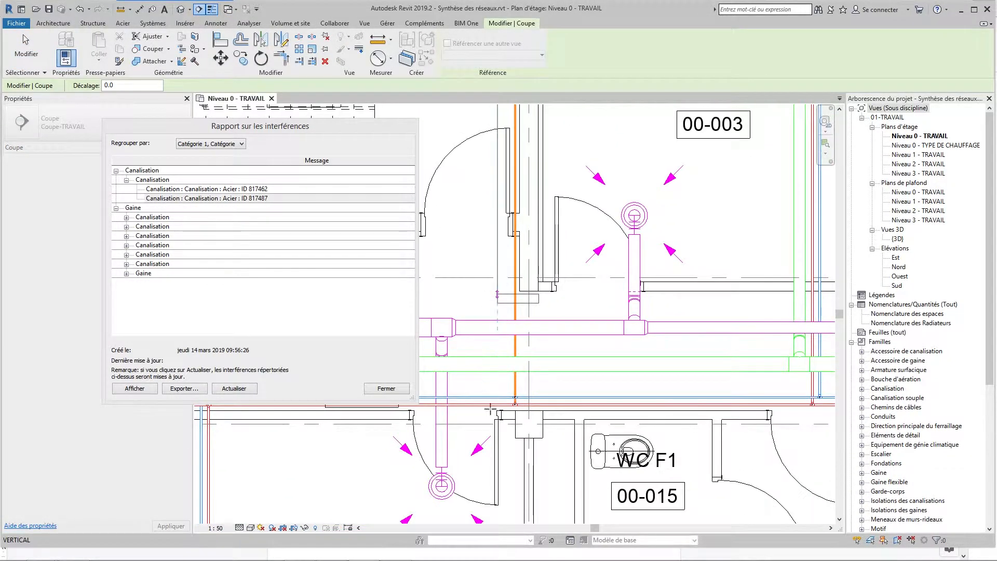
left_click(488, 421)
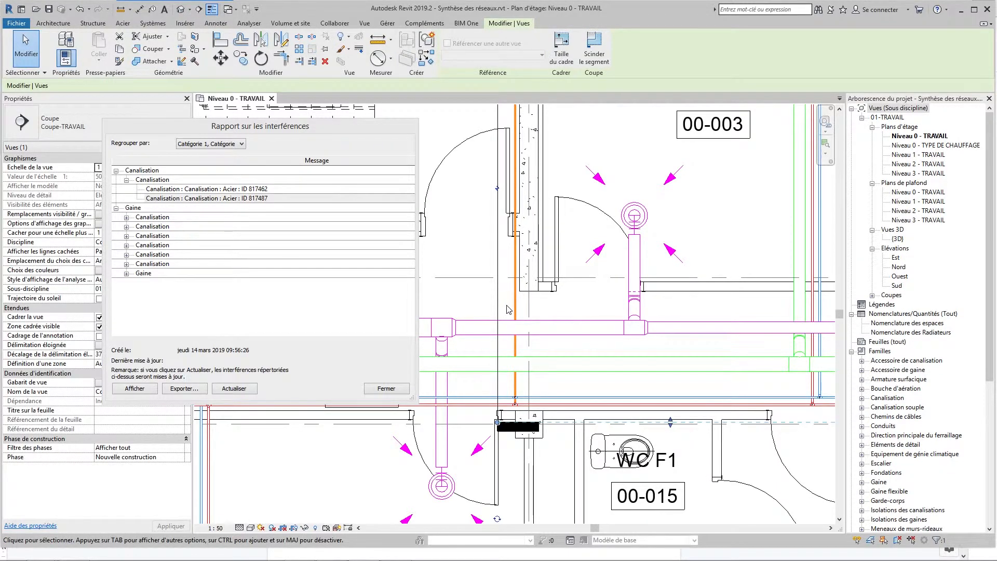
Open the new section's view and examine the crossing of the blue and red pipes above the ceiling.
scroll(505, 306, "down", 3)
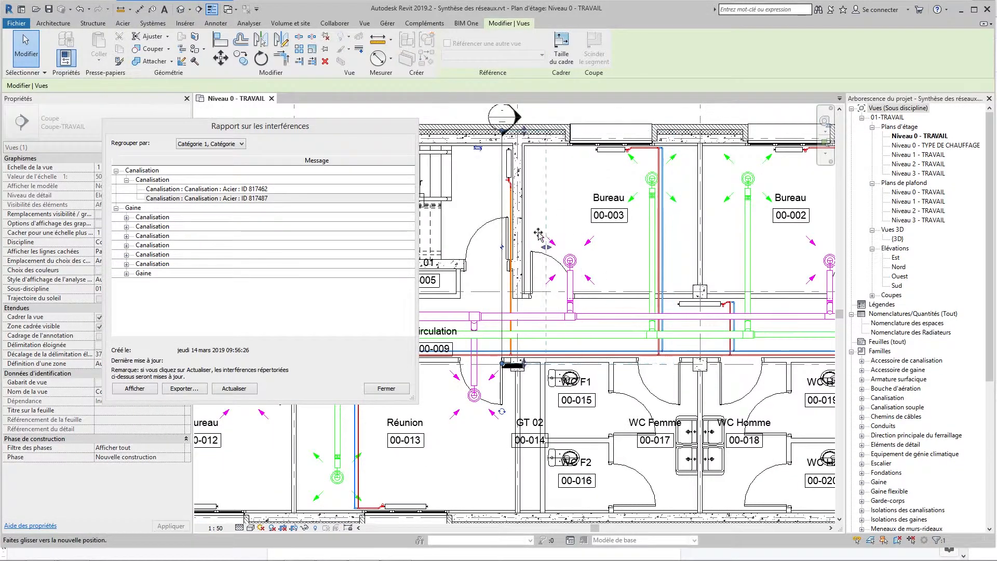
right_click(501, 202)
left_click(535, 257)
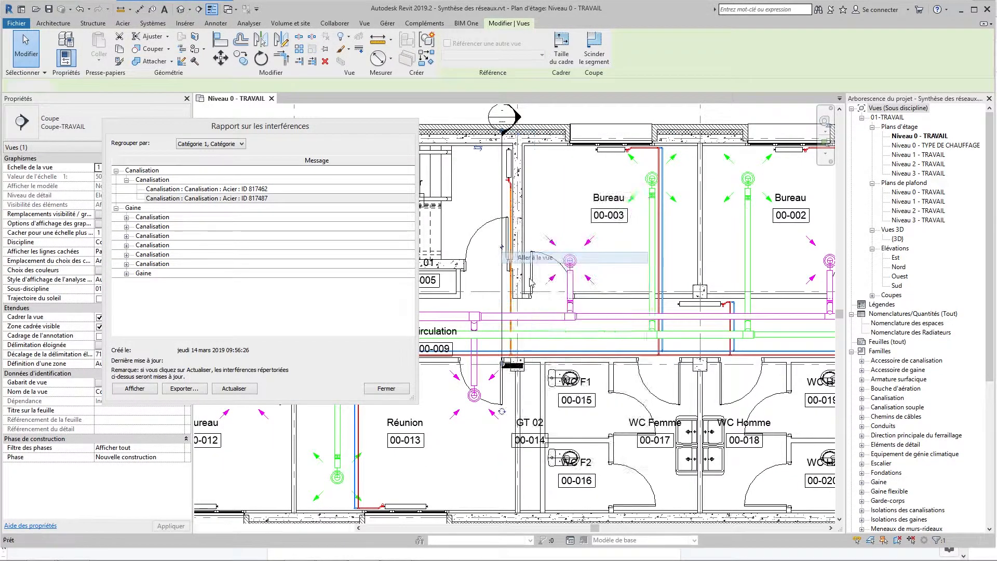
scroll(594, 378, "up", 5)
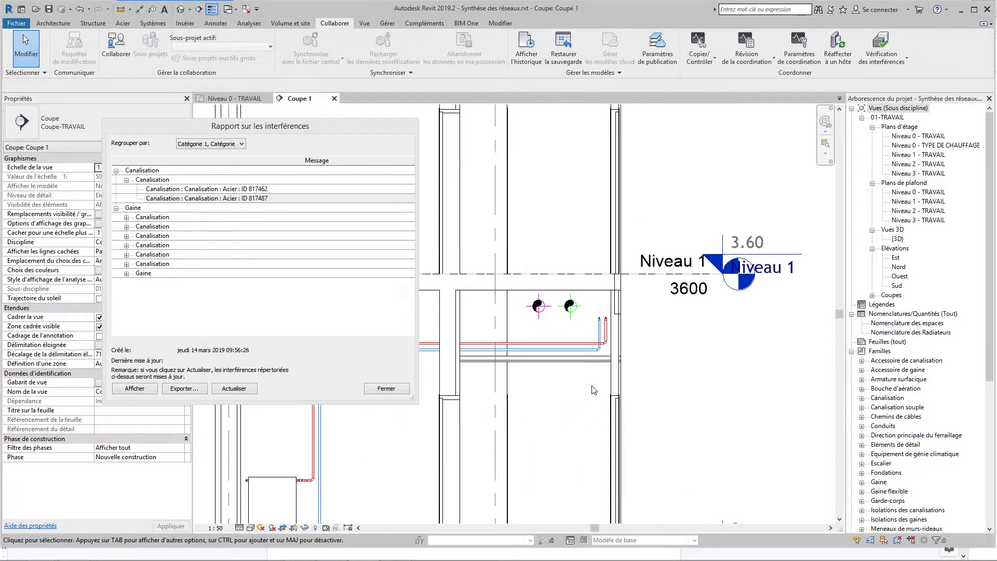
middle_click_drag(594, 378, 568, 343)
scroll(535, 342, "up", 5)
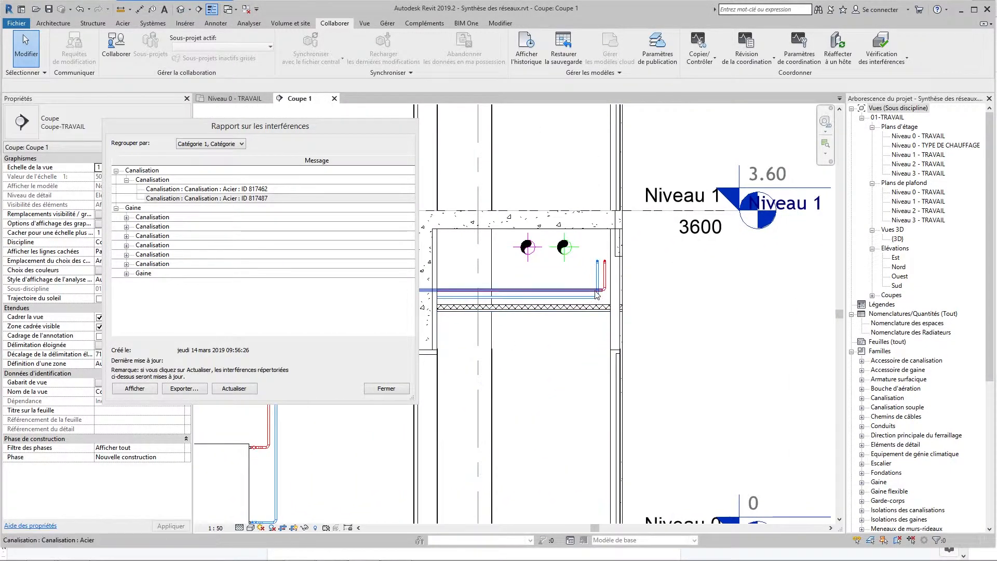
scroll(603, 306, "up", 1)
middle_click_drag(603, 306, 560, 320)
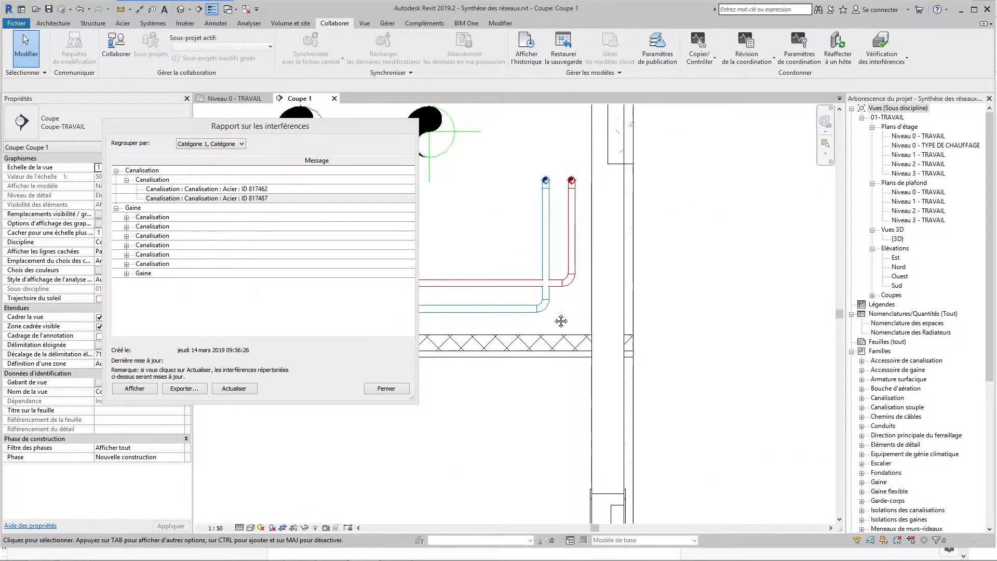
Return to the Niveau 0 - TRAVAIL plan at the clashing pipes' corridor crossing and close the interference report.
double_click(921, 136)
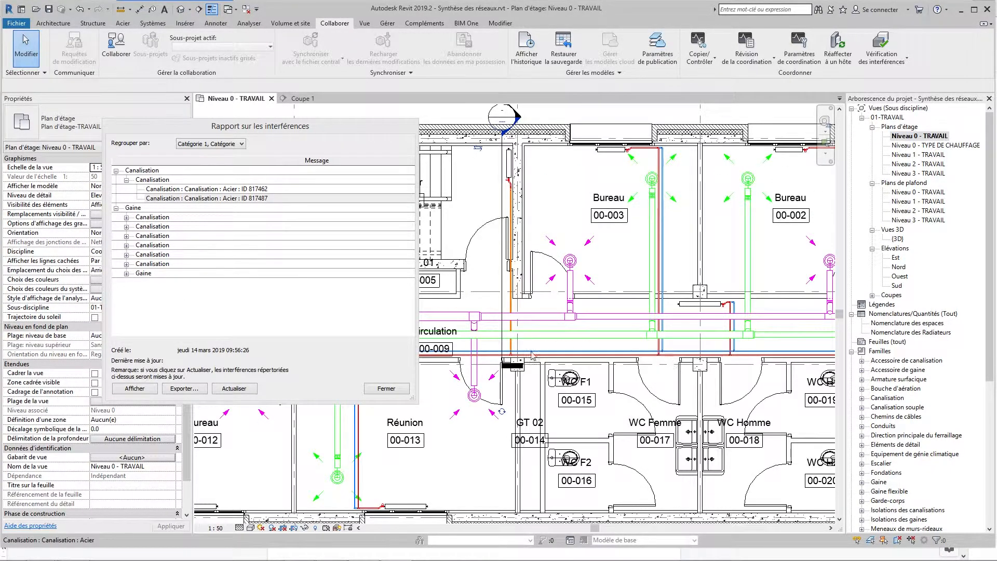
scroll(532, 355, "up", 3)
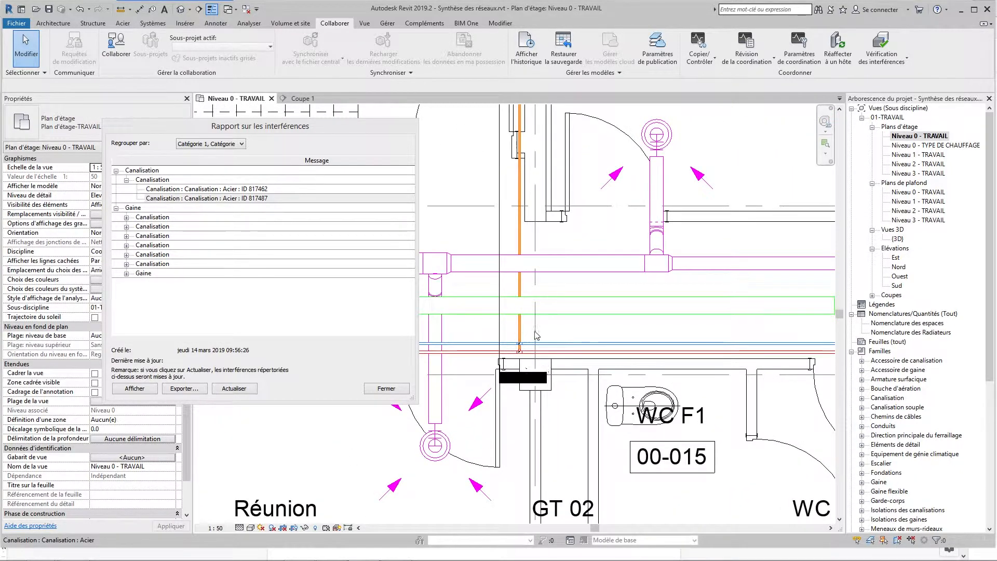
scroll(536, 335, "up", 2)
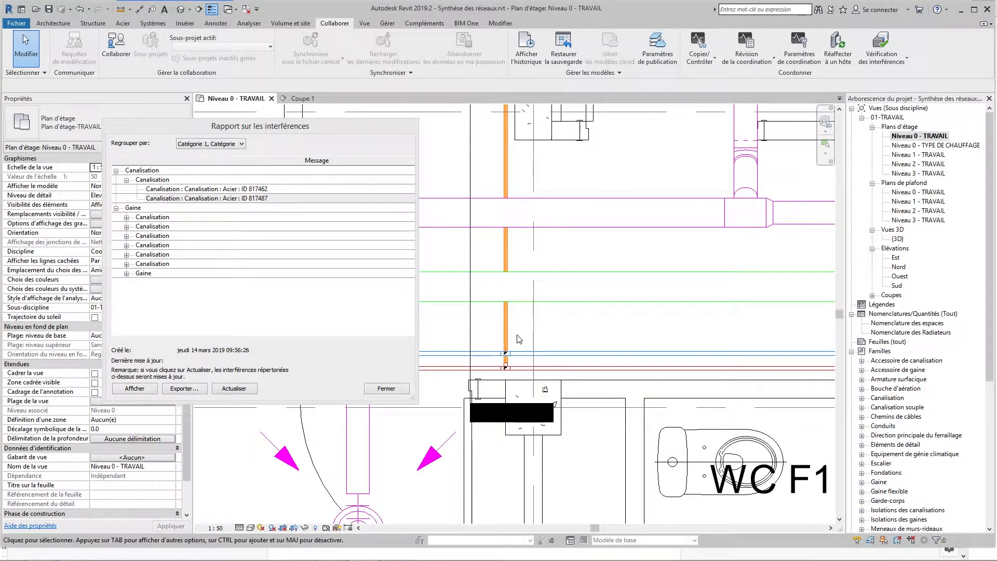
scroll(519, 346, "up", 1)
scroll(513, 338, "up", 1)
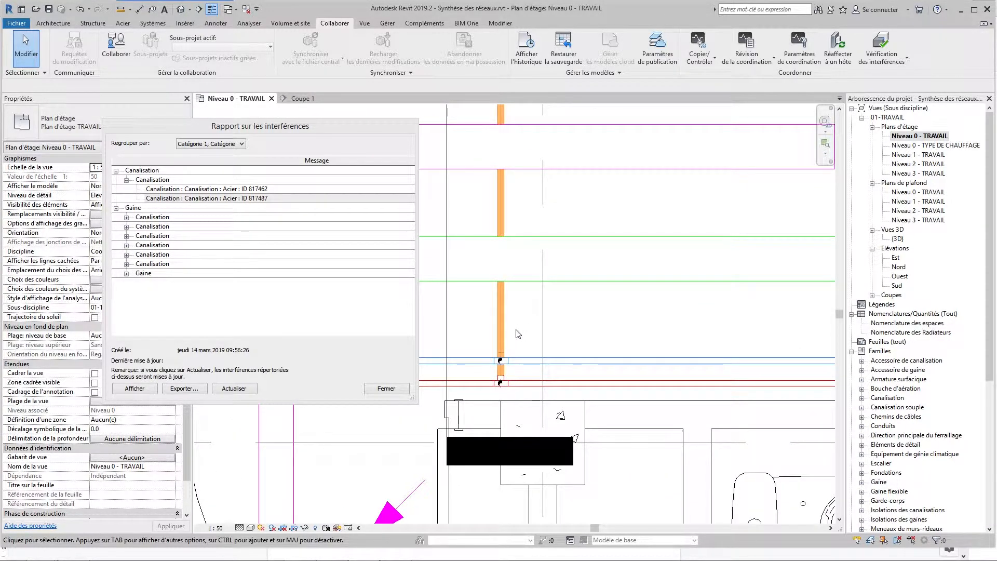
left_click(390, 391)
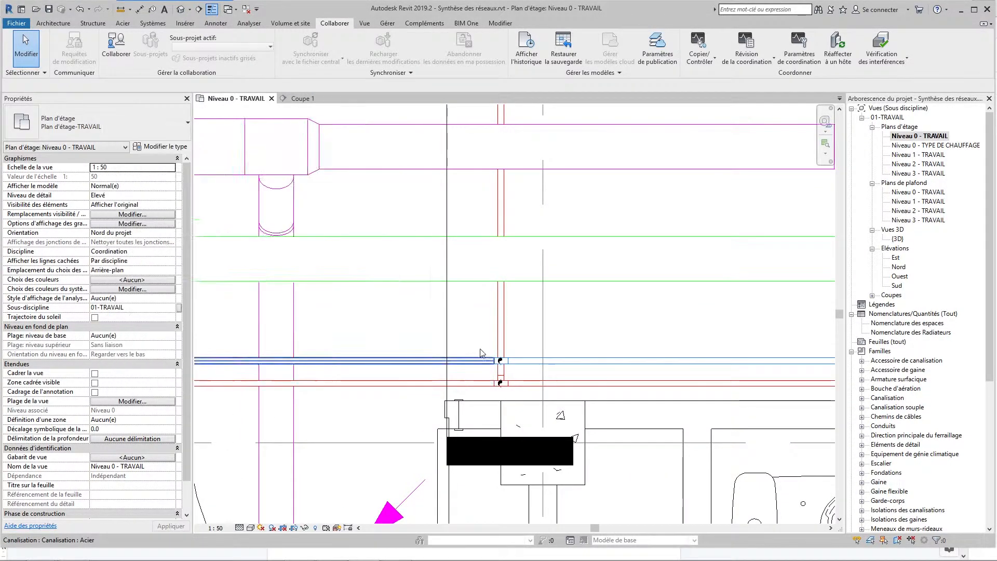
Pull the lower ends of the red supply and blue return branch pipes back from their tees on the corridor mains.
scroll(482, 348, "up", 2)
left_click(510, 335)
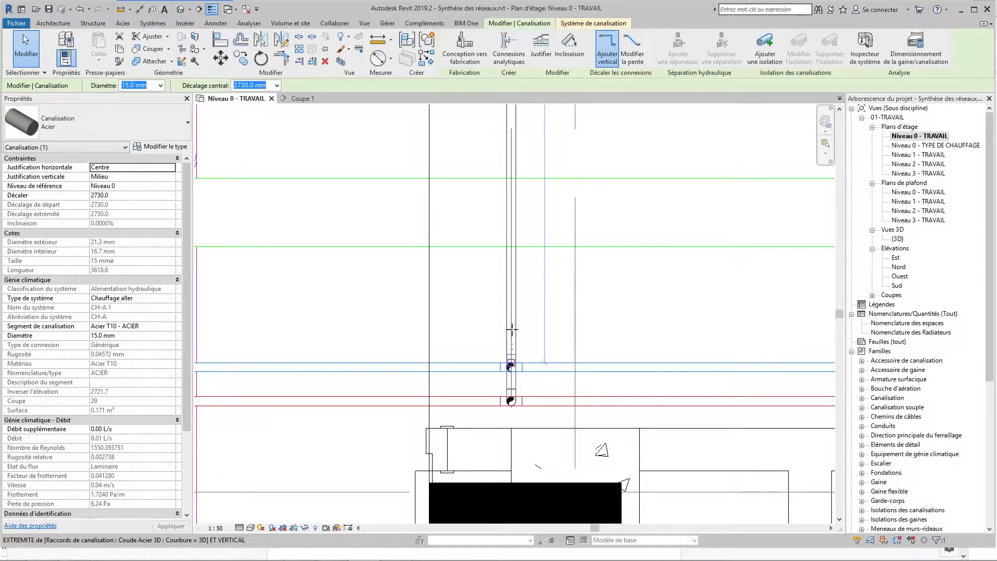
key("Escape")
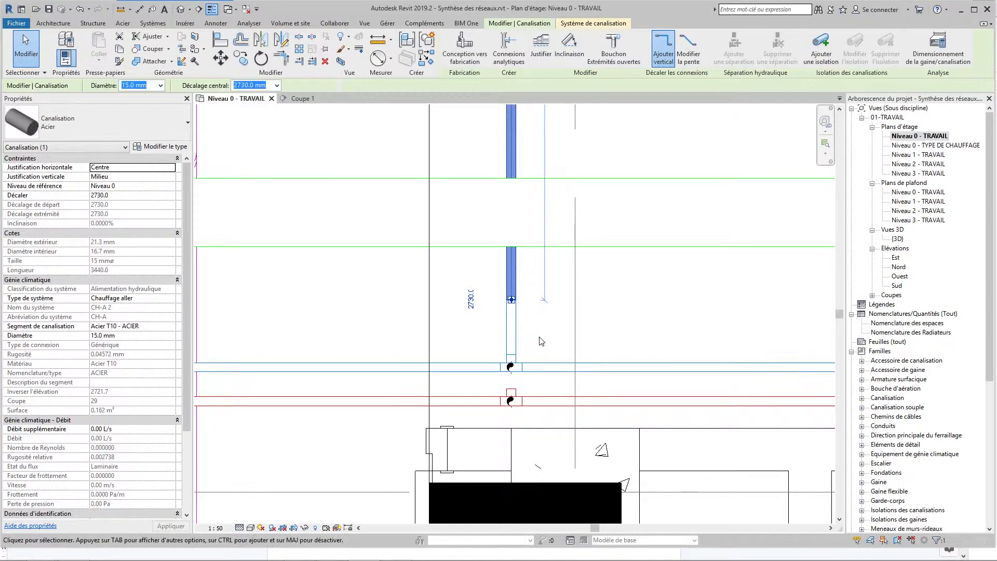
scroll(525, 393, "up", 1)
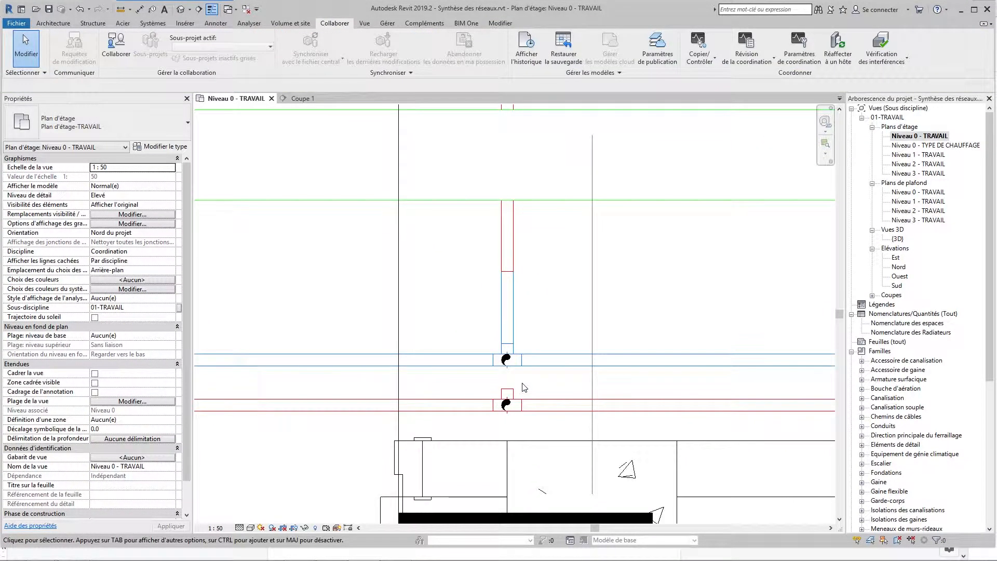
scroll(524, 388, "up", 1)
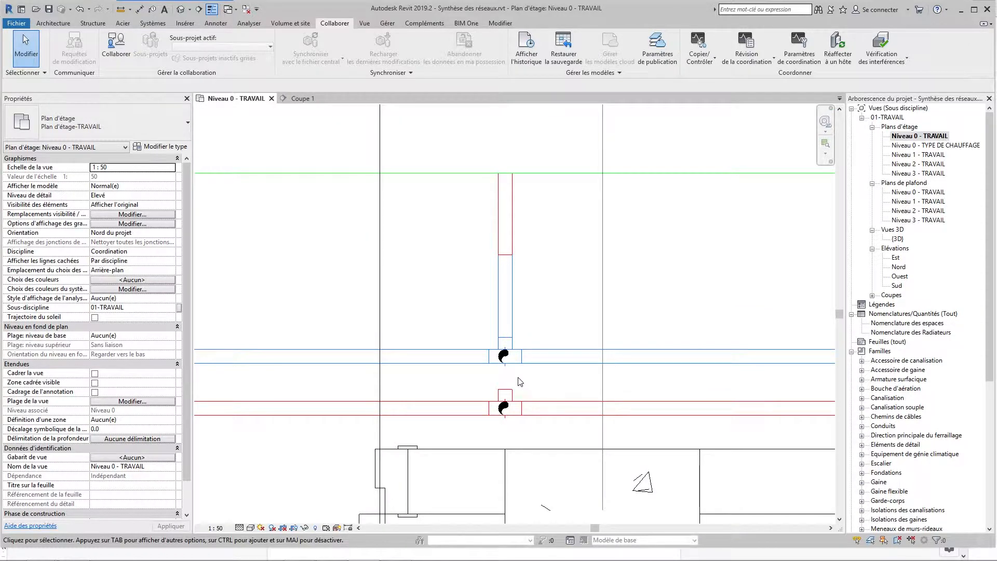
left_click(507, 332)
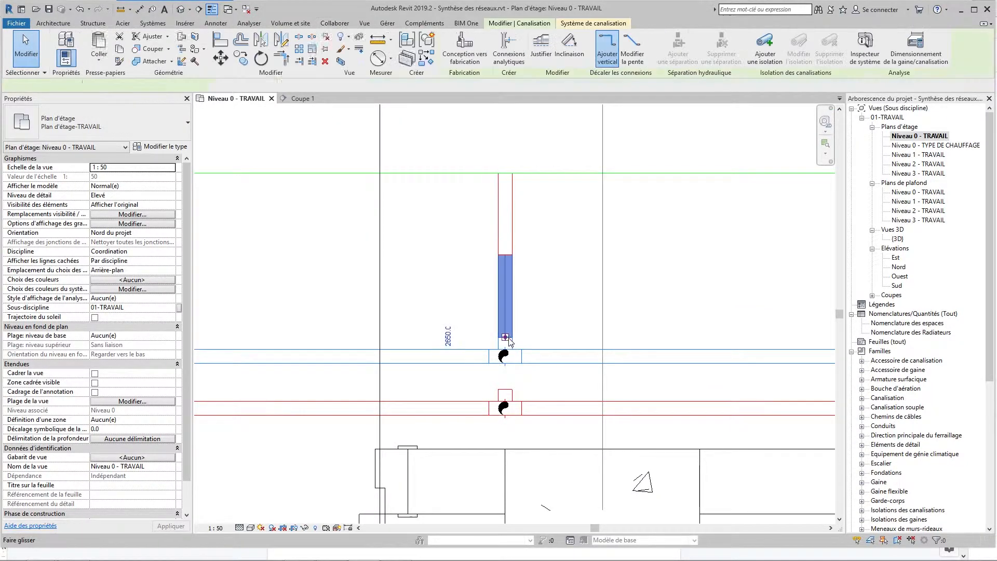
left_click_drag(508, 296, 506, 288)
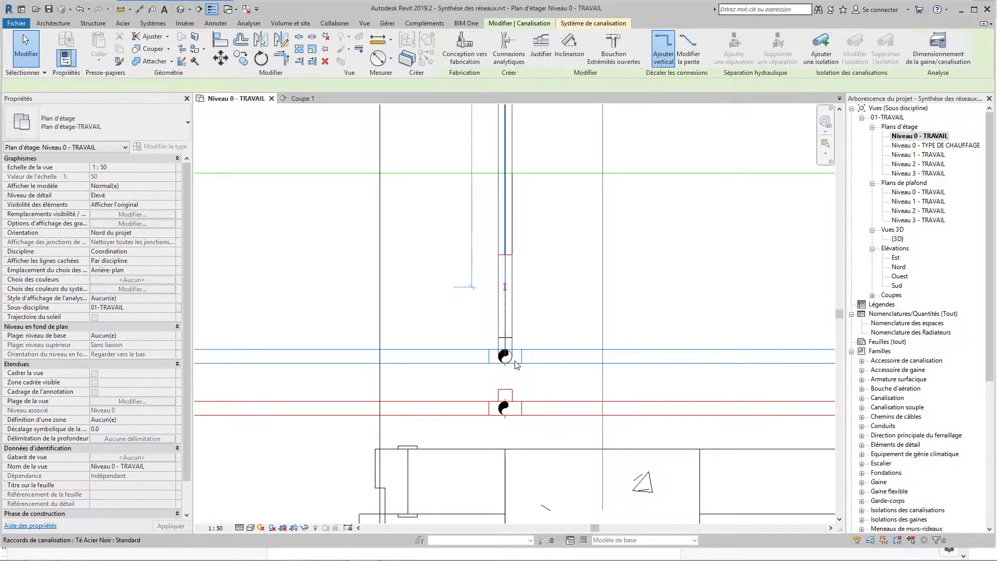
Shift the steel tee on the blue return main to the right along the main, clear of the red branch.
left_click(517, 365)
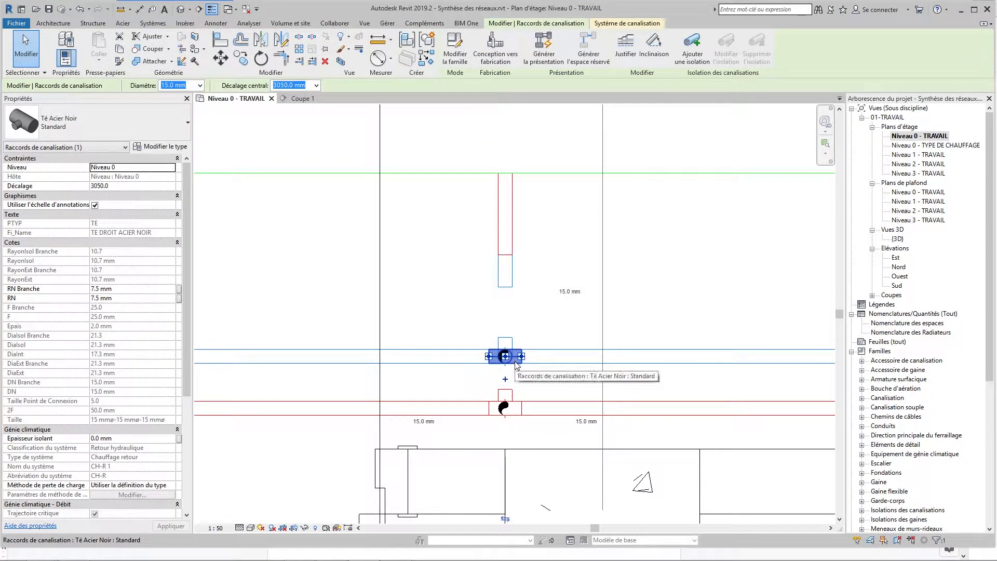
key("Right")
key("Right")
key("Right")
key("Right")
key("Right")
key("Right")
key("Right")
key("Right")
key("Right")
key("Right")
key("Right")
key("Right")
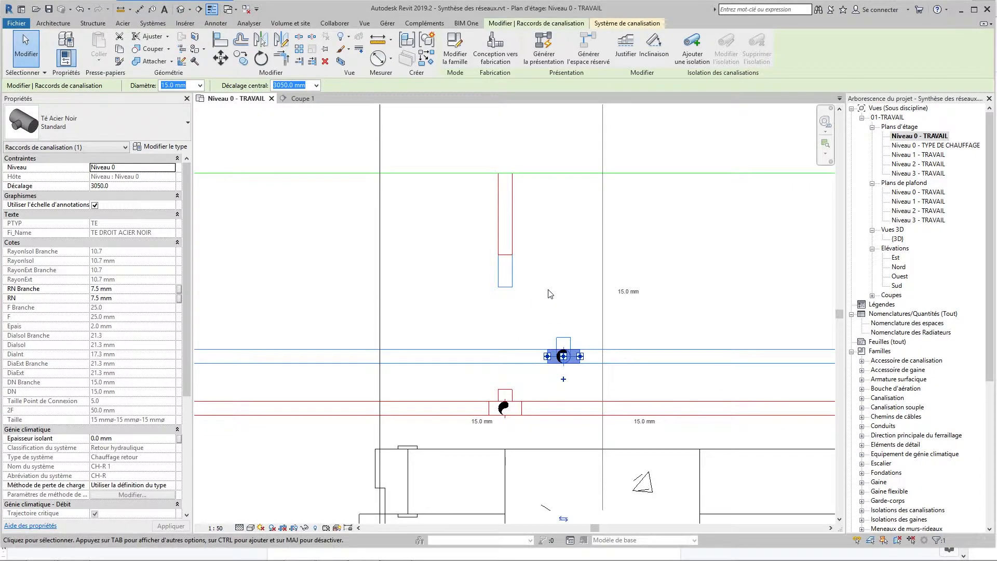
Draw a 15 mm pipe at 2650 mm offset from the blue branch's cut end, across and down into the shifted tee.
left_click(550, 294)
left_click(503, 278)
right_click(507, 287)
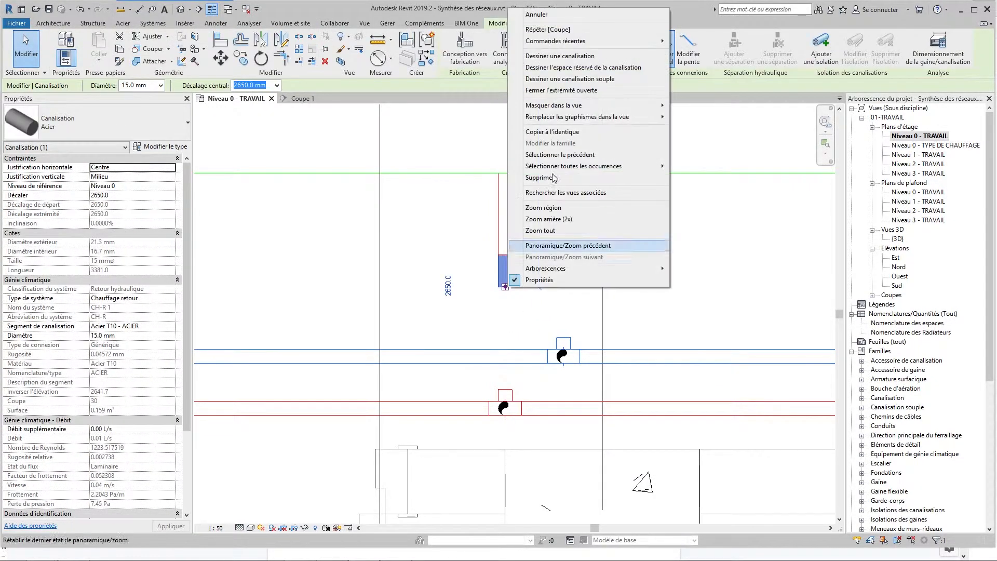
left_click(561, 56)
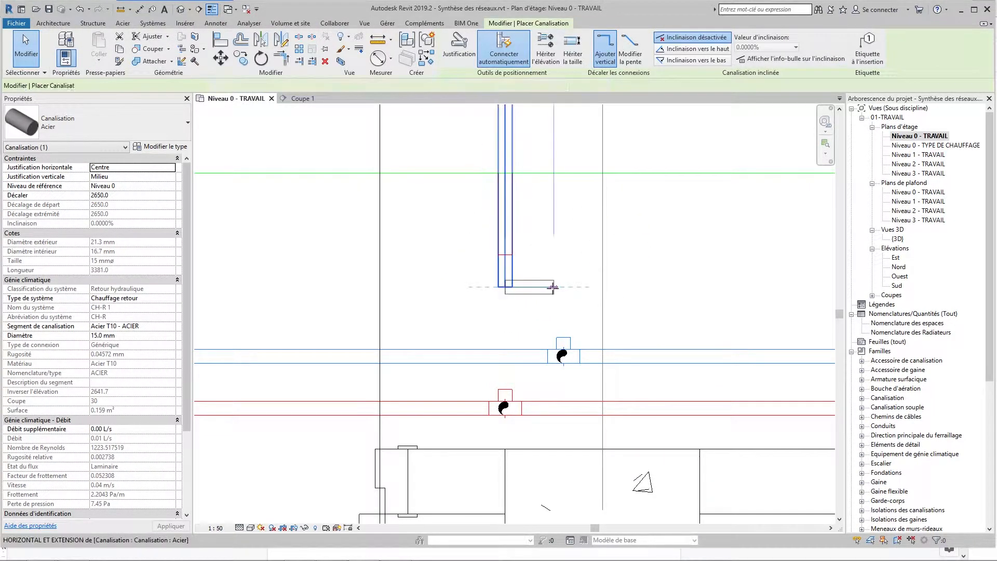
left_click(563, 286)
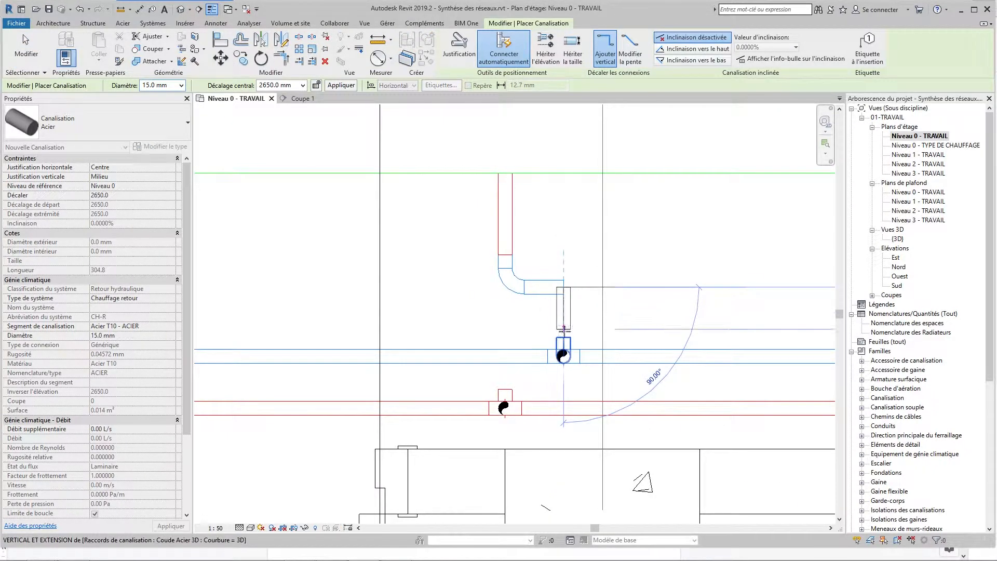
left_click(564, 355)
key("Escape")
key("Escape")
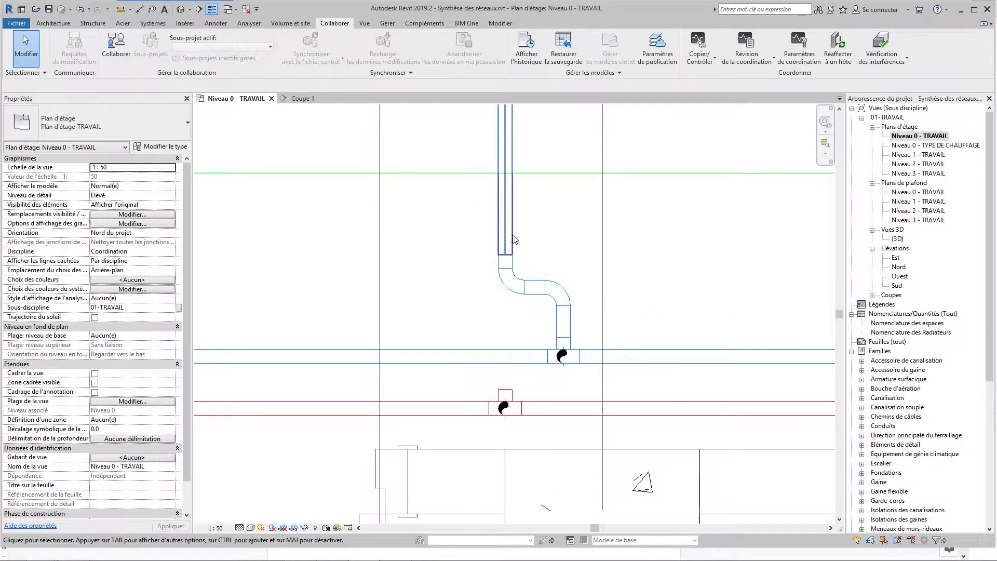
Extend the red supply branch pipe back down to its tee on the red main.
left_click(508, 253)
left_click_drag(506, 255, 510, 386)
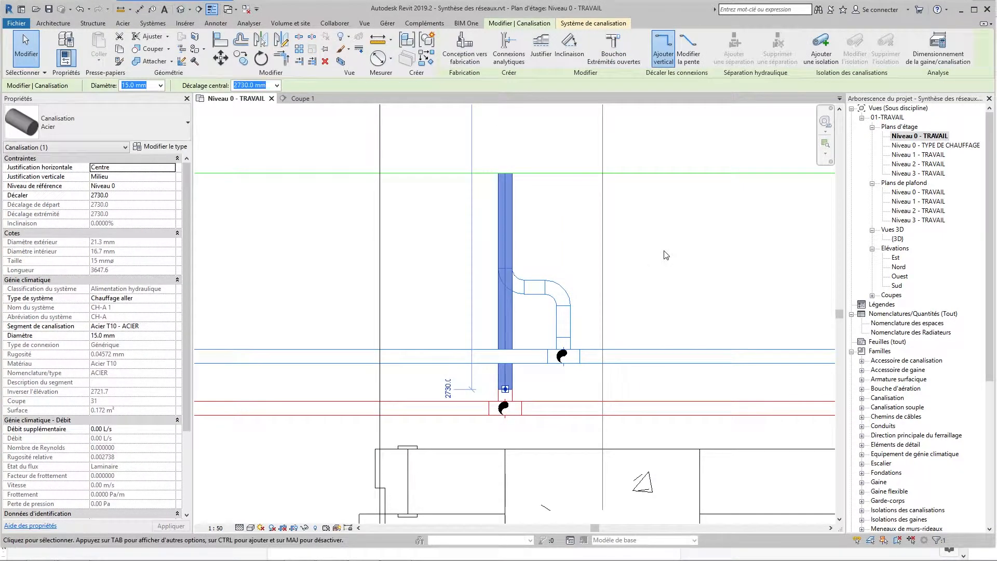
left_click(666, 255)
scroll(646, 254, "down", 2)
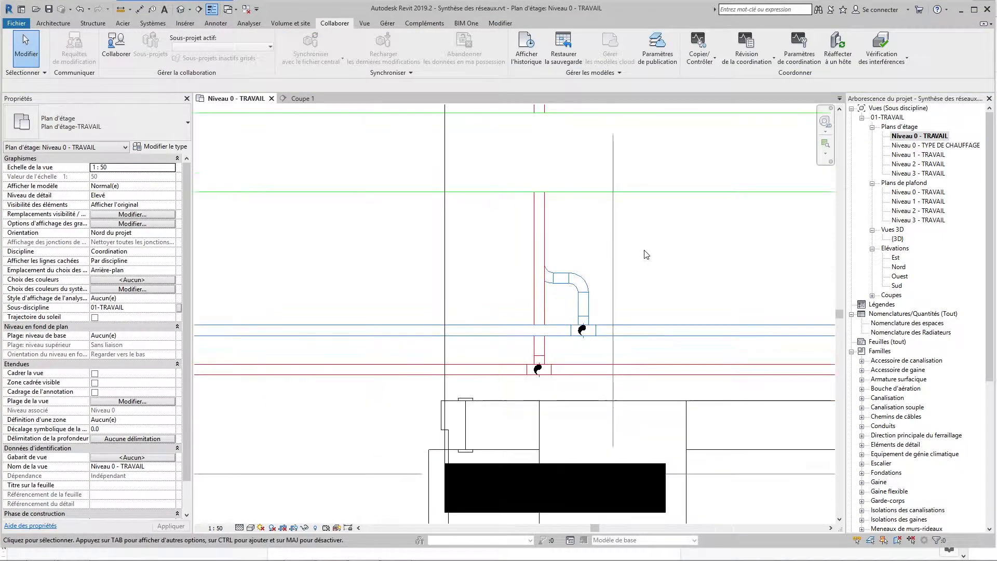
Open section Coupe 1 from the plan to check the rerouted pipes, and close that view.
right_click(474, 239)
left_click(513, 298)
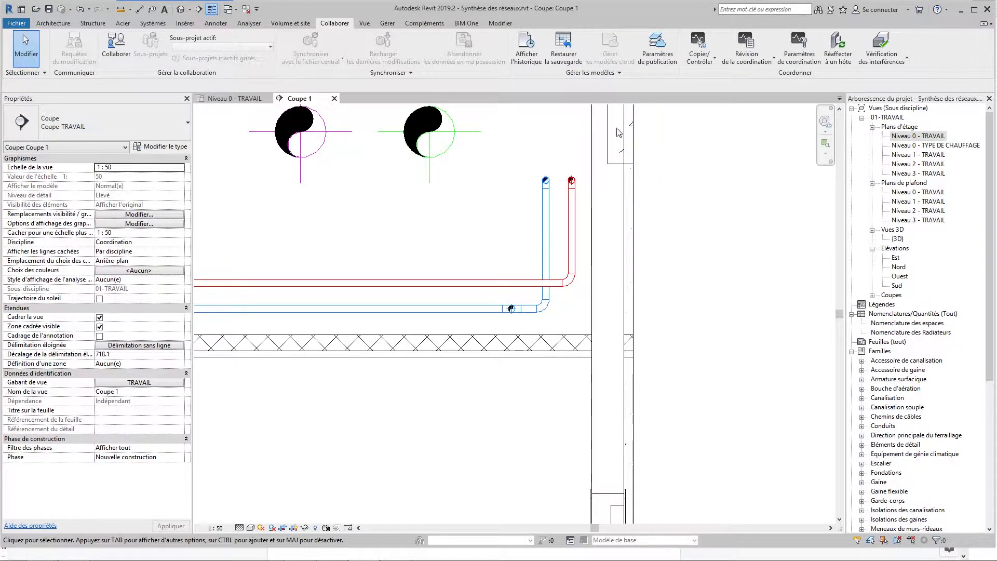
left_click(334, 98)
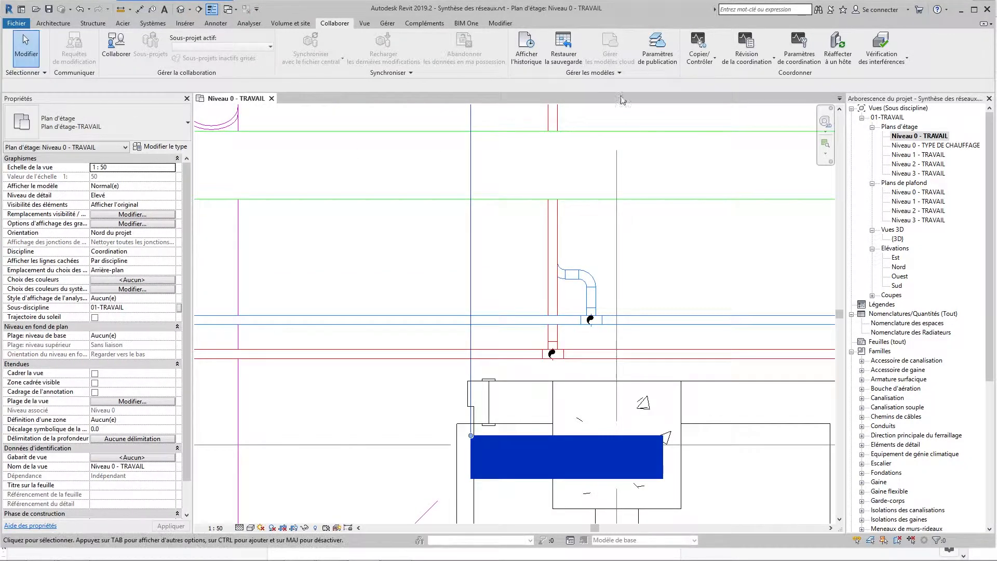
Reopen the last interference report and update it against the modified model.
left_click(881, 49)
left_click(893, 95)
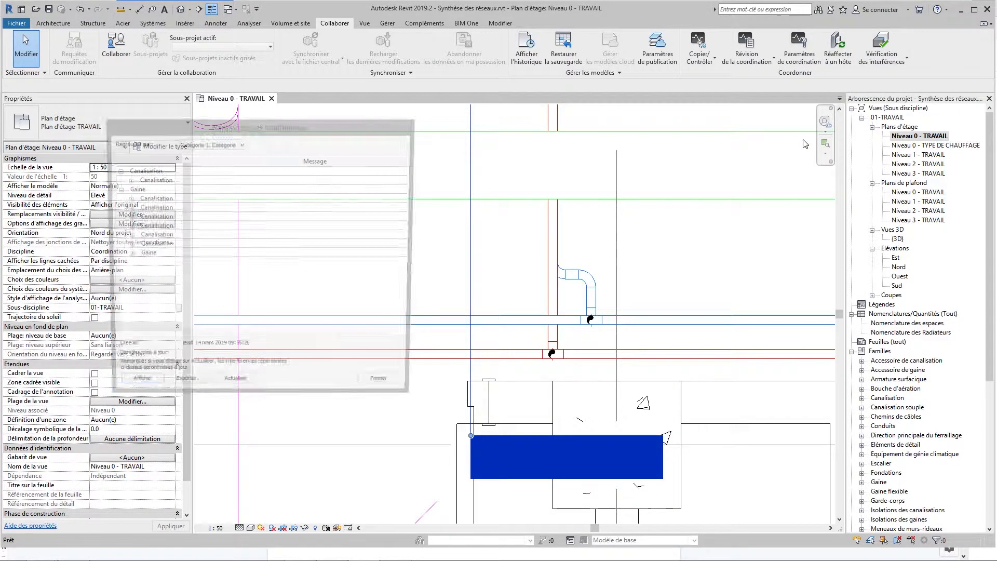
left_click(237, 389)
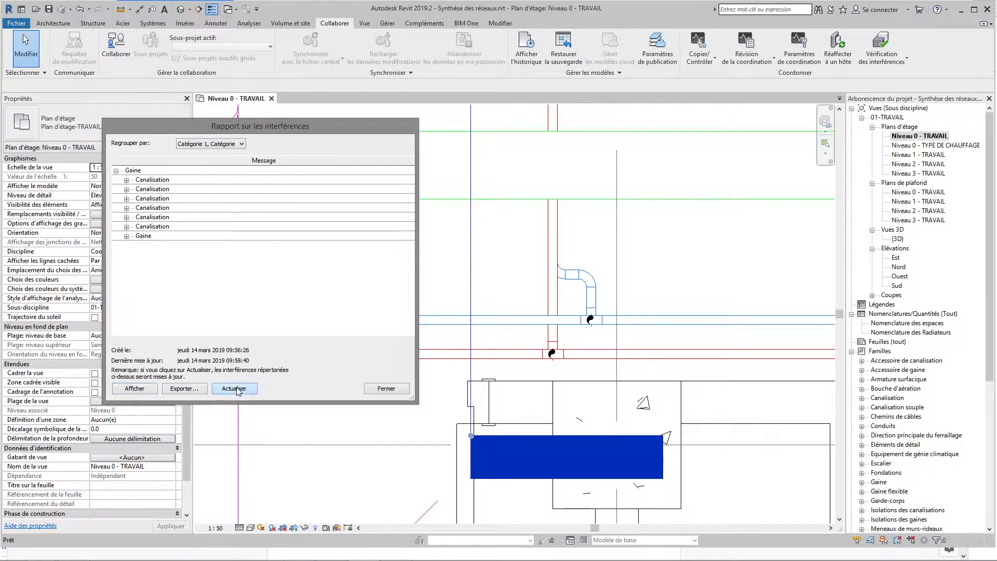
Expand the first duct/pipe clash and show pipe ID 817193, allowing the search through closed views.
left_click(127, 180)
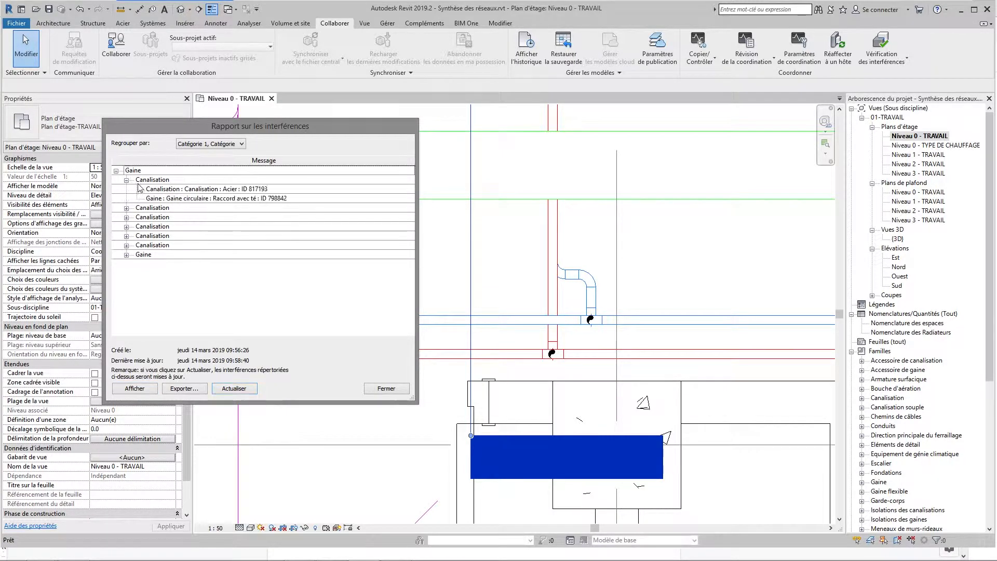
left_click(165, 189)
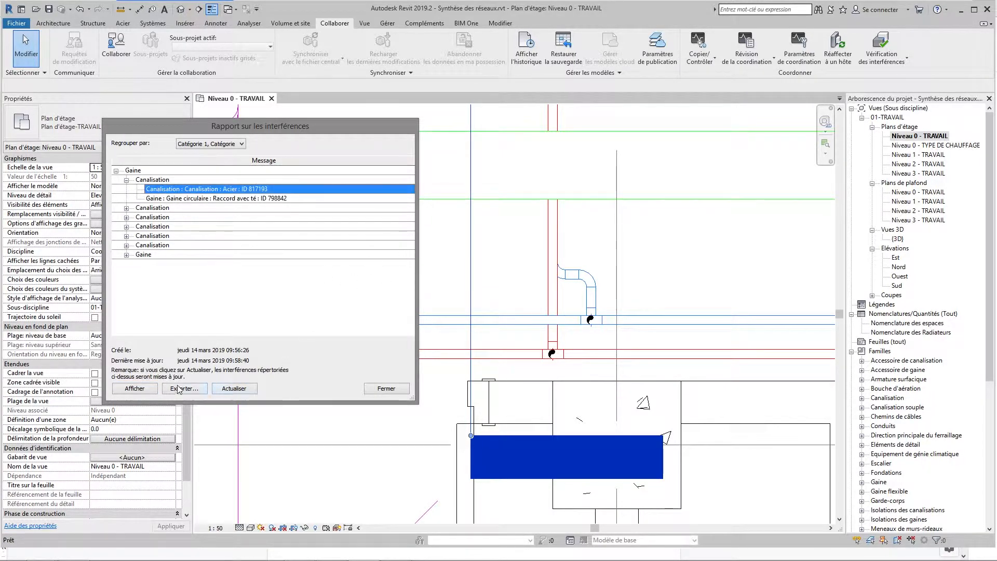
left_click(135, 389)
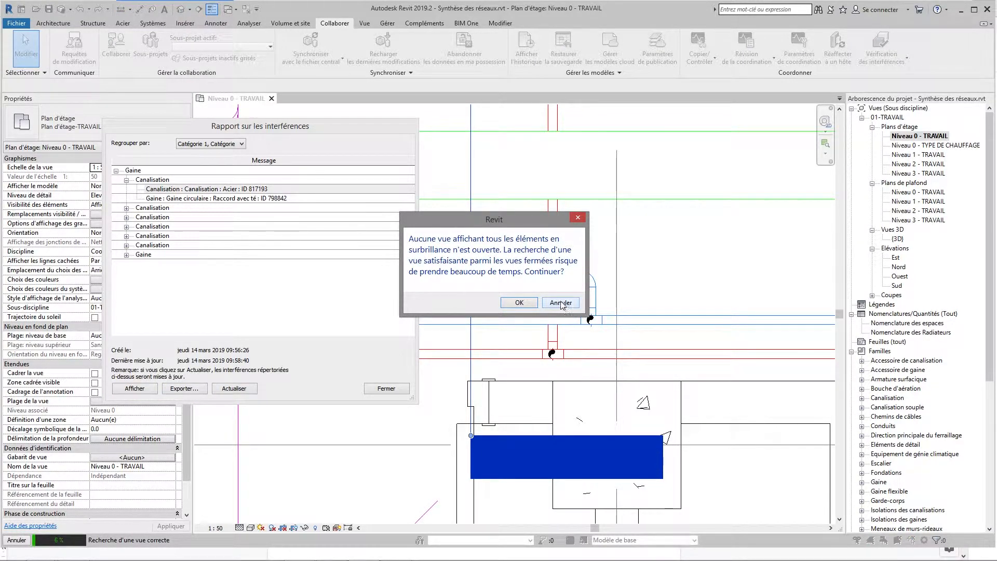
left_click(520, 302)
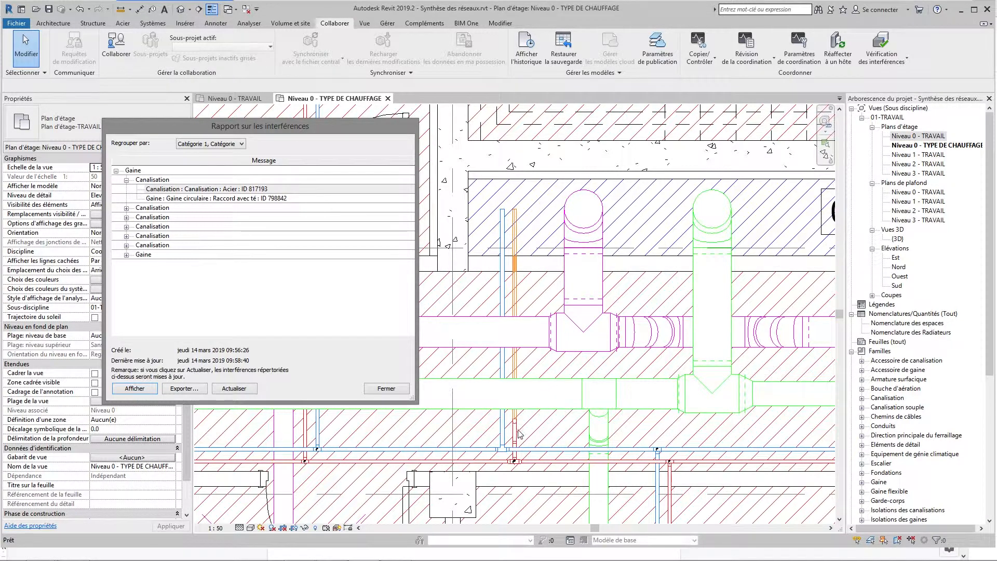
Alternate between pipe ID 817193 and round duct ID 798842 in the report to compare where they cross.
left_click(237, 199)
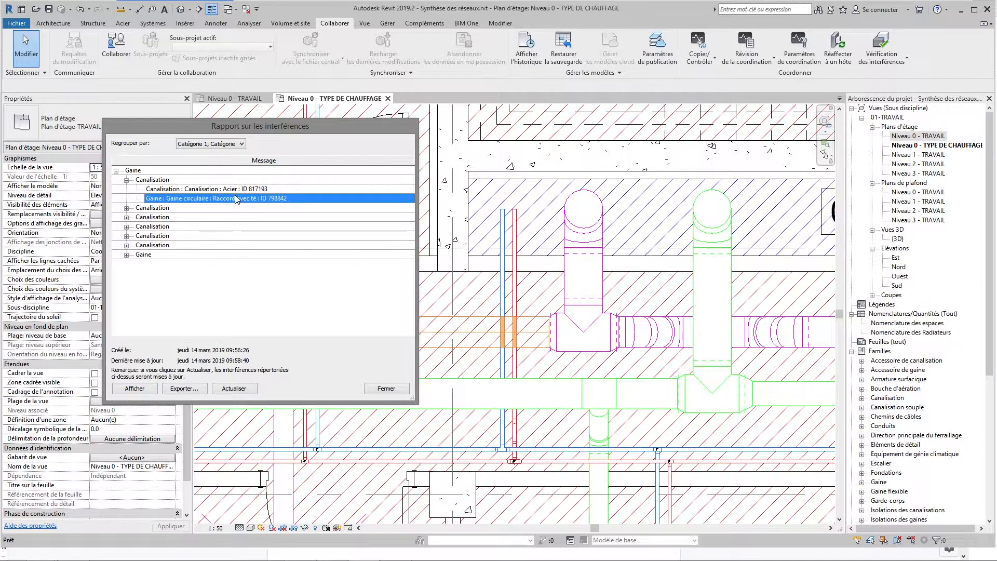
left_click(235, 189)
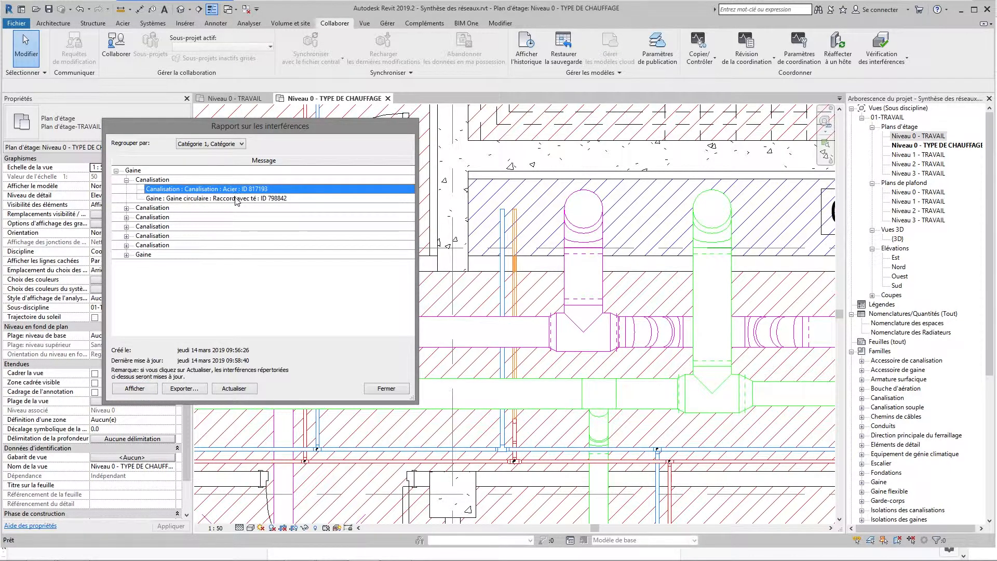
left_click(237, 199)
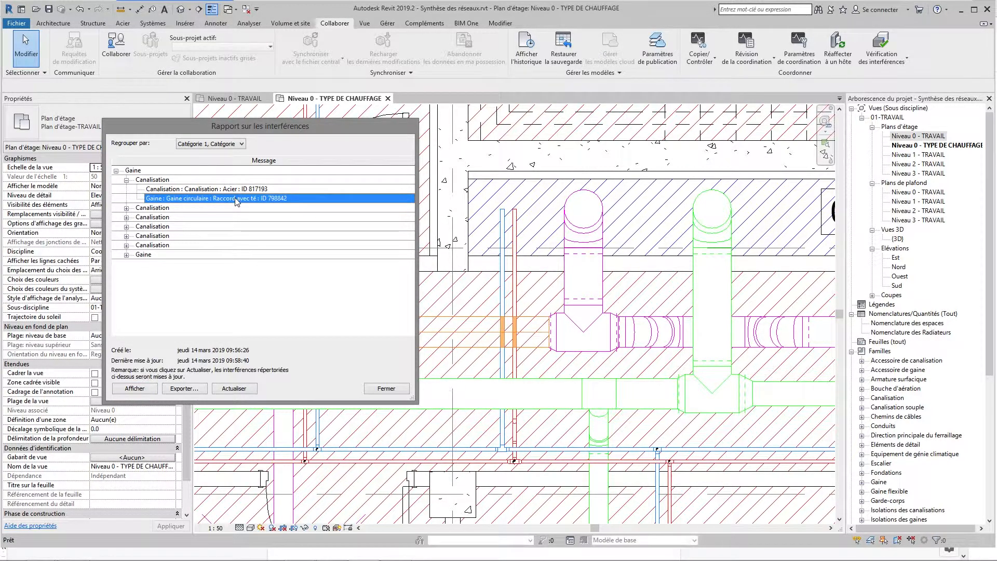
left_click(234, 190)
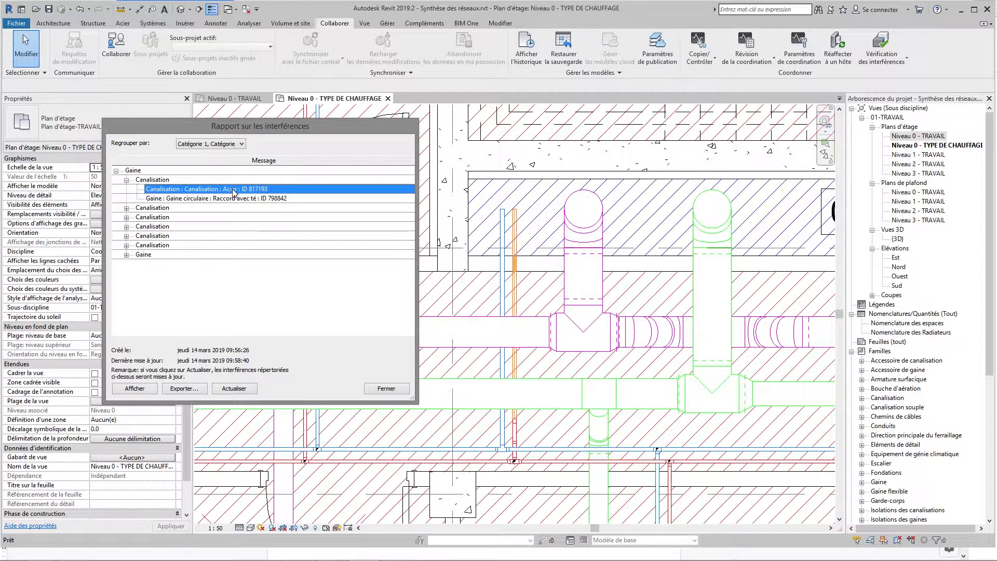
left_click(235, 199)
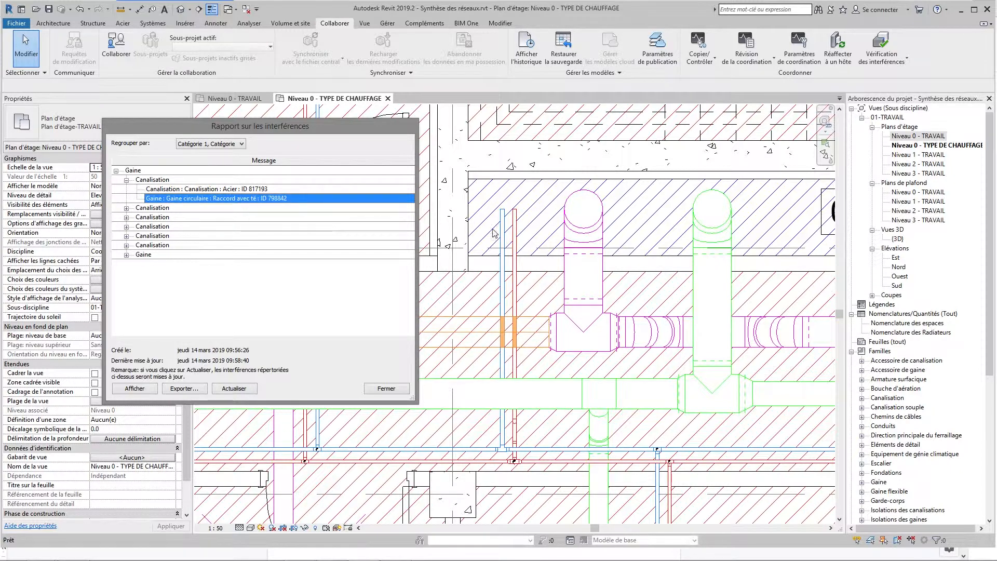
Return to the Niveau 0 - TRAVAIL plan and locate duct ID 798842 where the heating pipes cross it in the corridor.
double_click(919, 136)
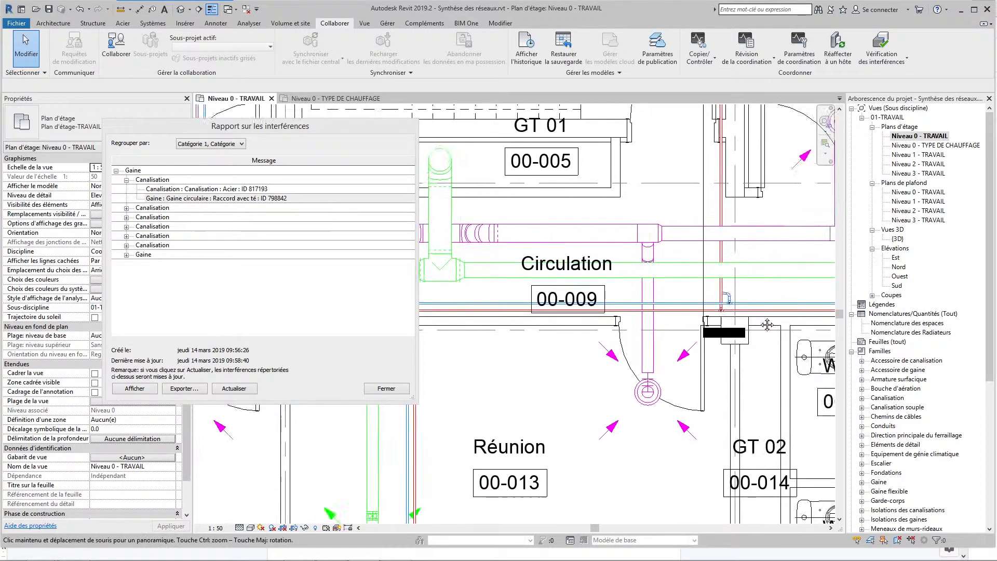
scroll(554, 225, "up", 3)
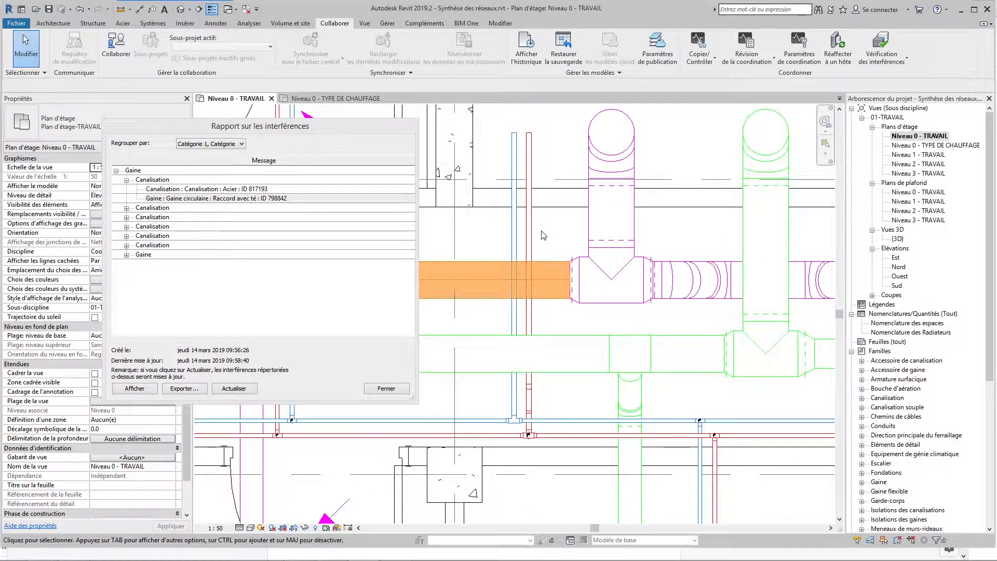
scroll(551, 306, "down", 6)
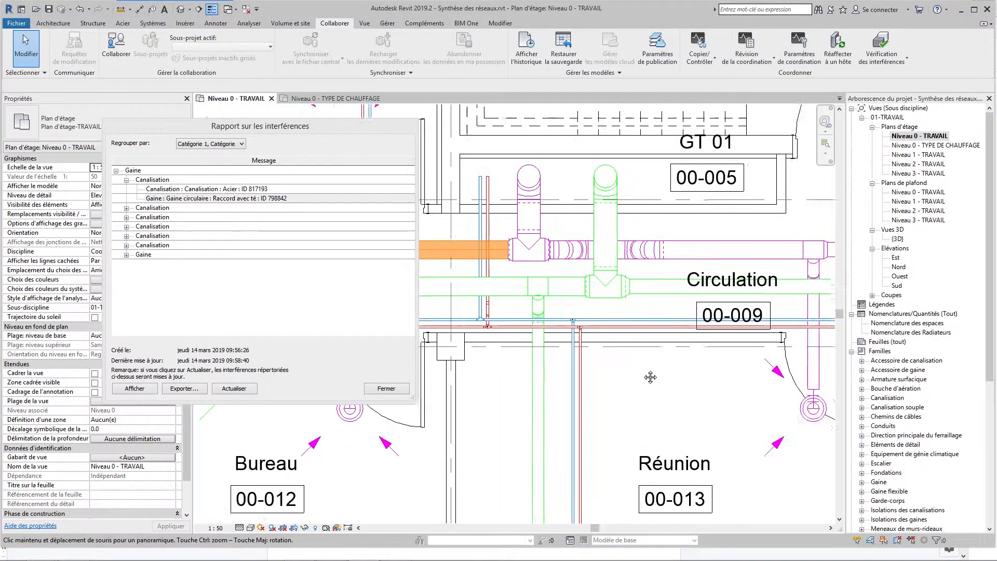
Move the section line beside the heating pipes crossing duct ID 798842 in the corridor and open its section view.
left_click_drag(763, 265, 545, 304)
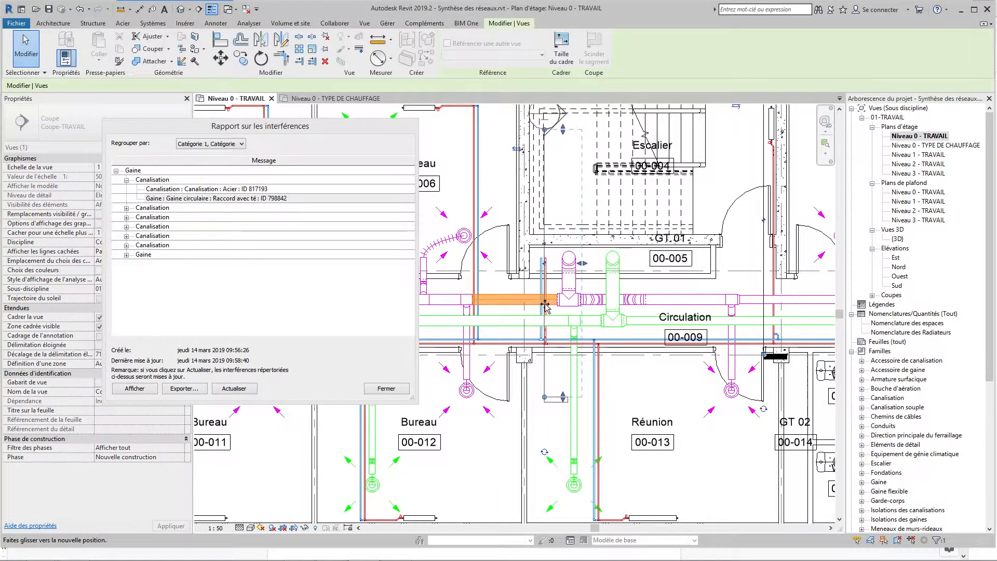
scroll(545, 302, "up", 3)
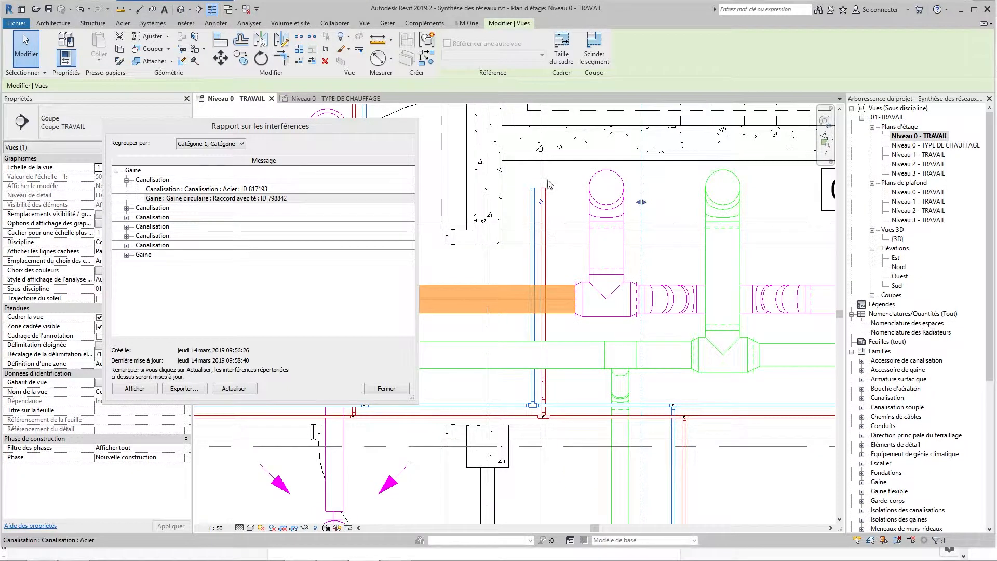
right_click(538, 172)
left_click(587, 240)
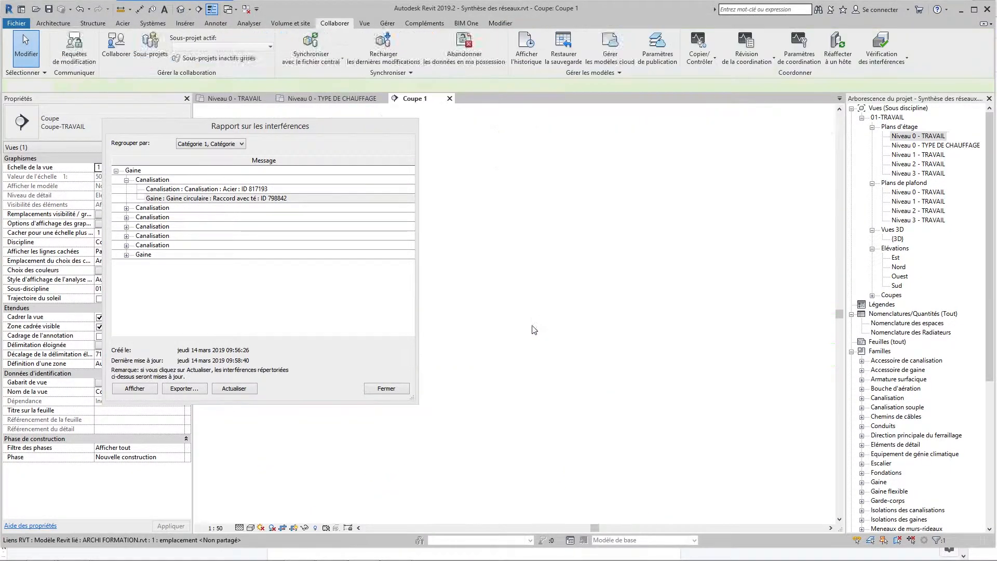
scroll(526, 374, "up", 6)
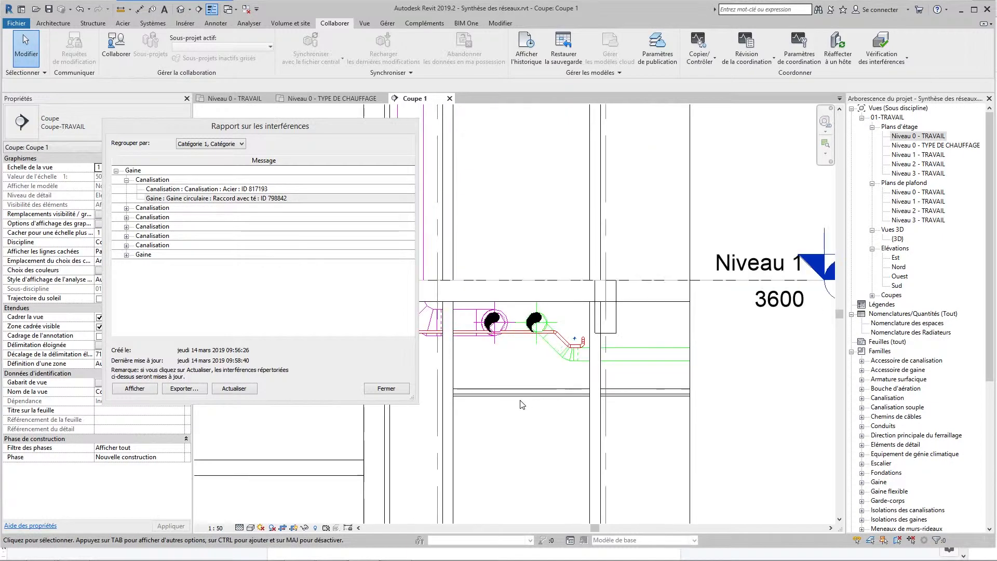
middle_click_drag(529, 383, 626, 368)
scroll(618, 327, "up", 1)
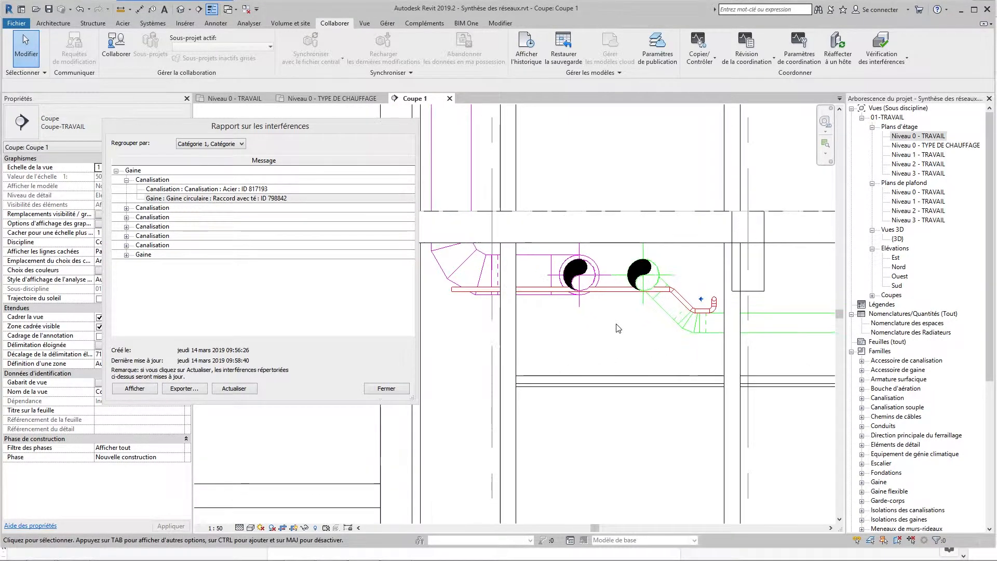
scroll(618, 317, "up", 1)
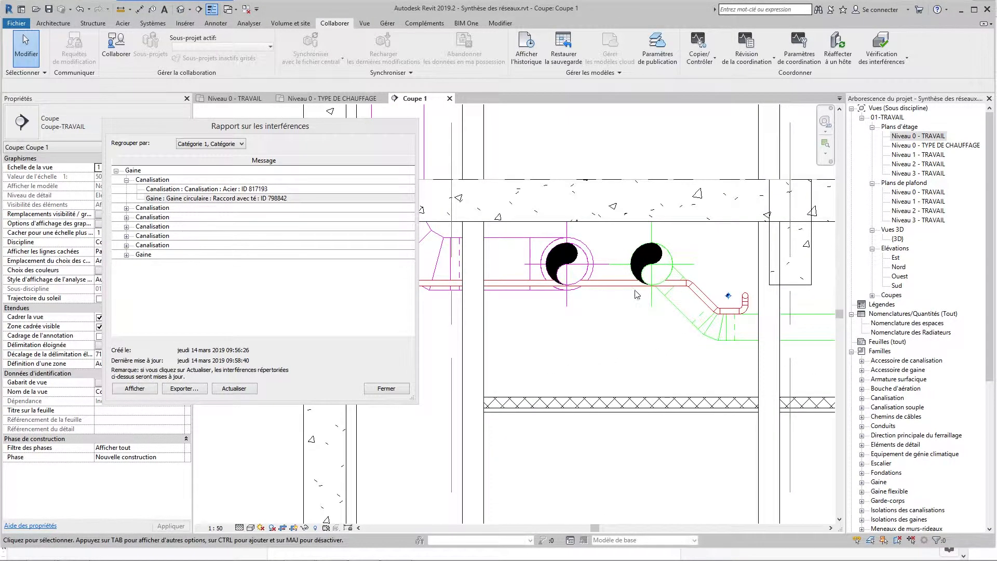
Lower the long red heating pipe under the ducts to a central offset of 3020 mm.
left_click(606, 325)
scroll(618, 332, "down", 1)
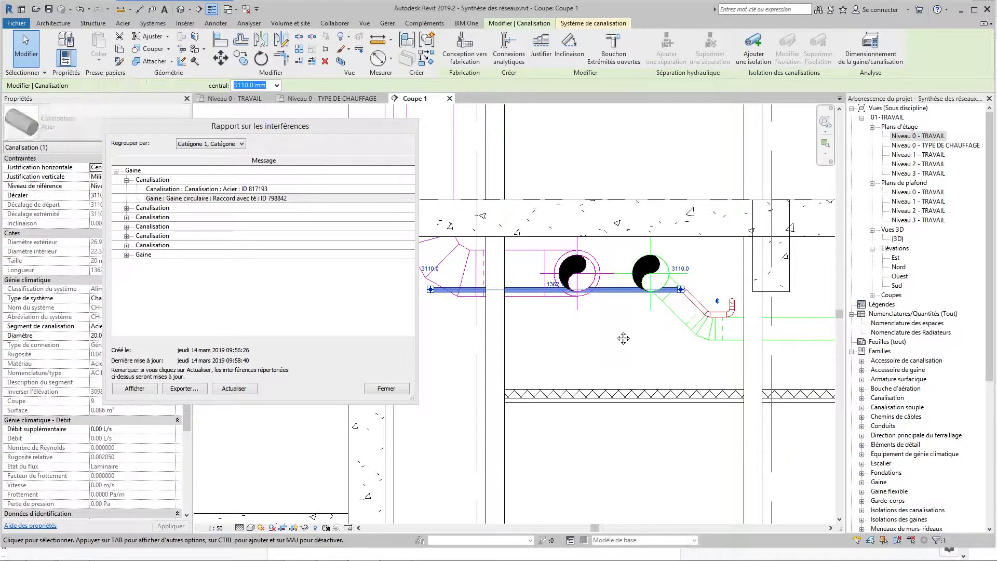
key("Down")
key("Down")
key("Down")
key("Down")
key("Down")
key("Down")
key("Down")
key("Down")
key("Down")
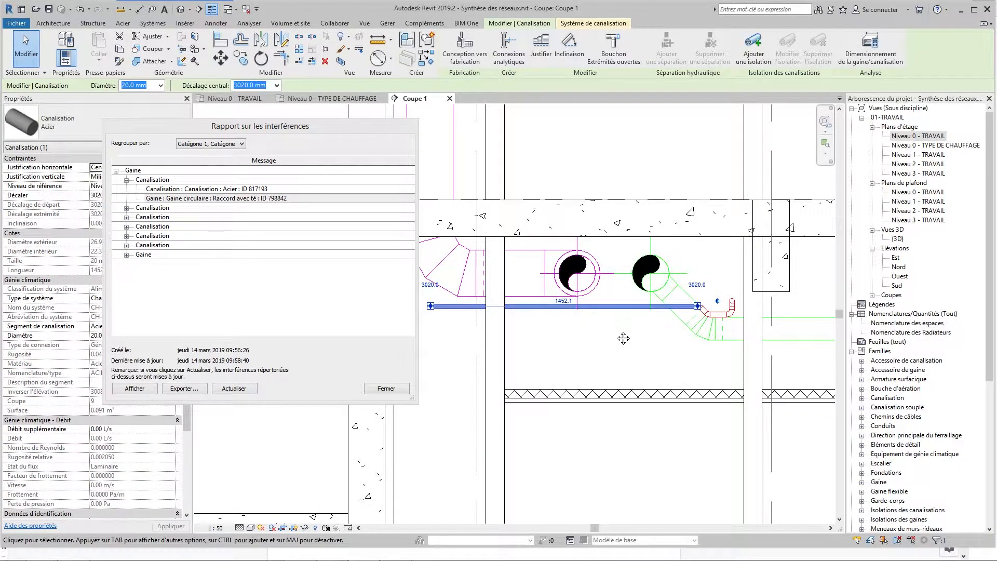
key("Escape")
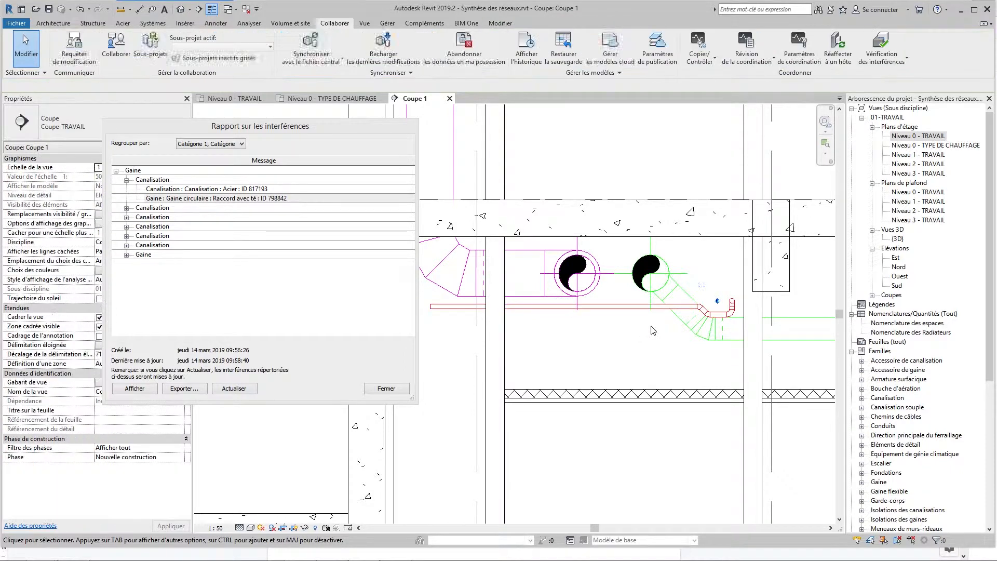
Delete the sloped link and its elbows between the long red pipe and the short lower segment.
scroll(698, 312, "up", 5)
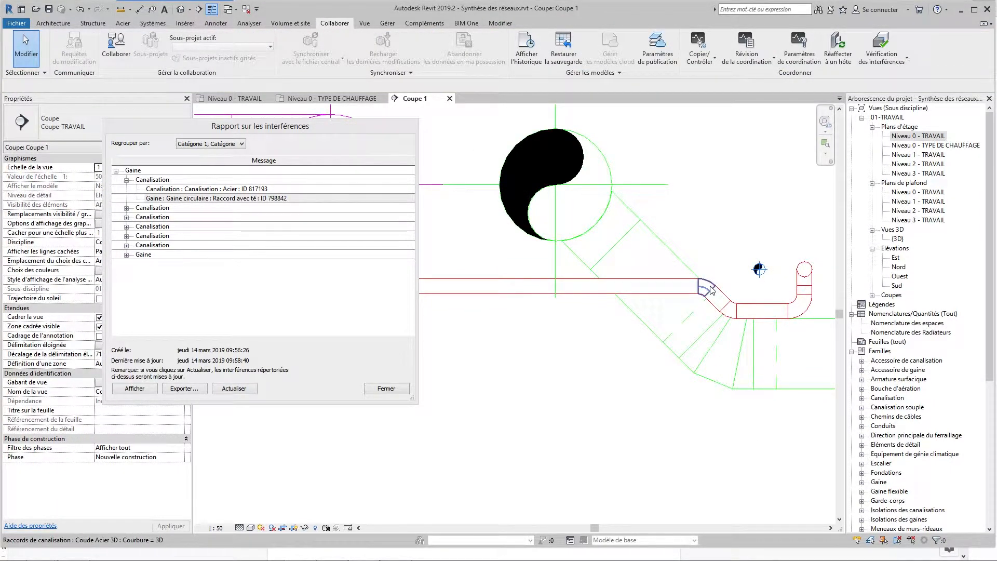
left_click(719, 296)
key("Escape")
left_click(722, 299)
key("Delete")
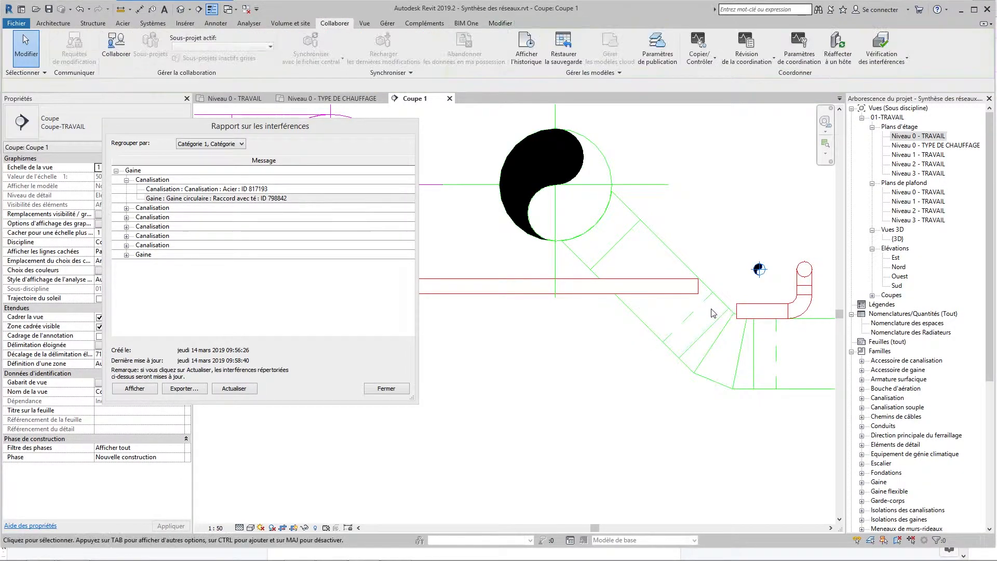
Align the long red pipe's centreline with that of the short lower pipe segment.
left_click(500, 24)
left_click(216, 42)
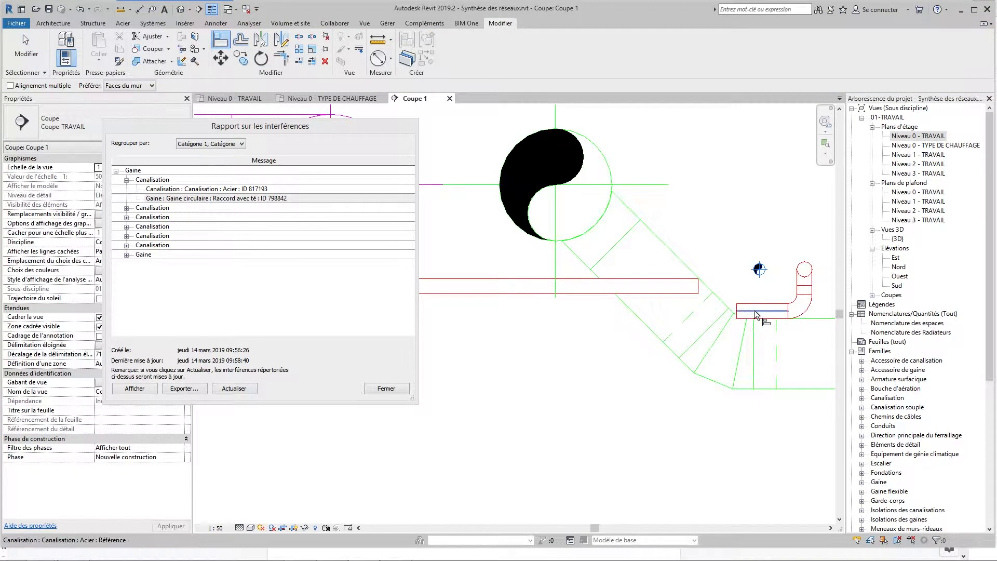
left_click(754, 310)
left_click(678, 285)
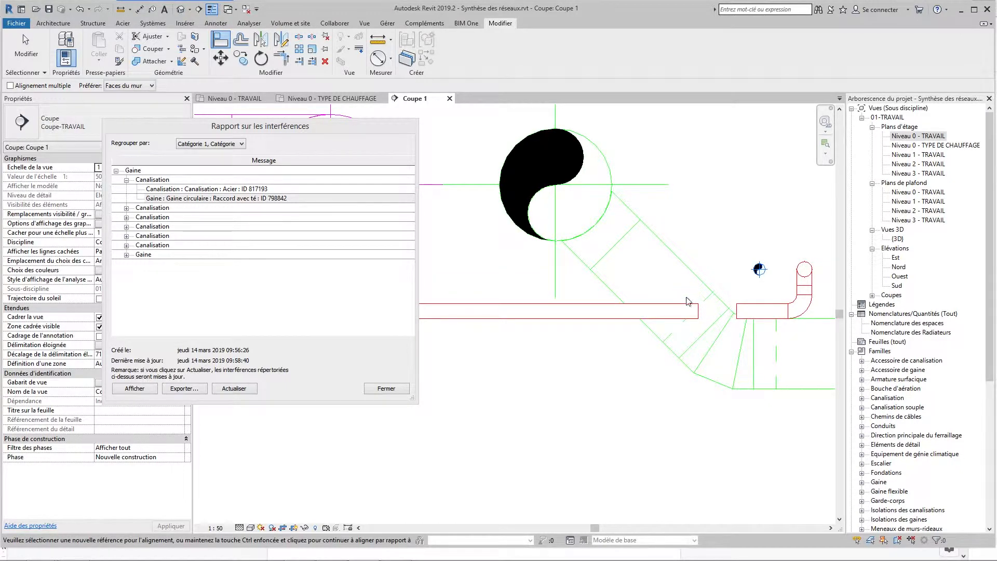
key("Escape")
Extend the long red pipe's free end to connect to the short pipe segment.
left_click(698, 311)
left_click_drag(699, 310, 737, 310)
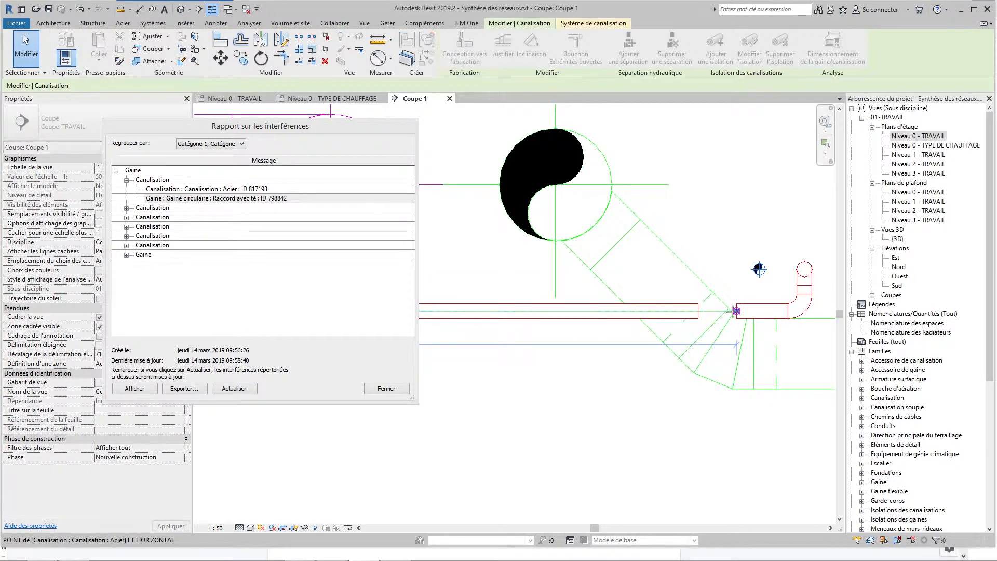
left_click(623, 388)
Update the interference report against the rerouted pipe.
scroll(608, 387, "down", 2)
middle_click_drag(606, 390, 722, 378)
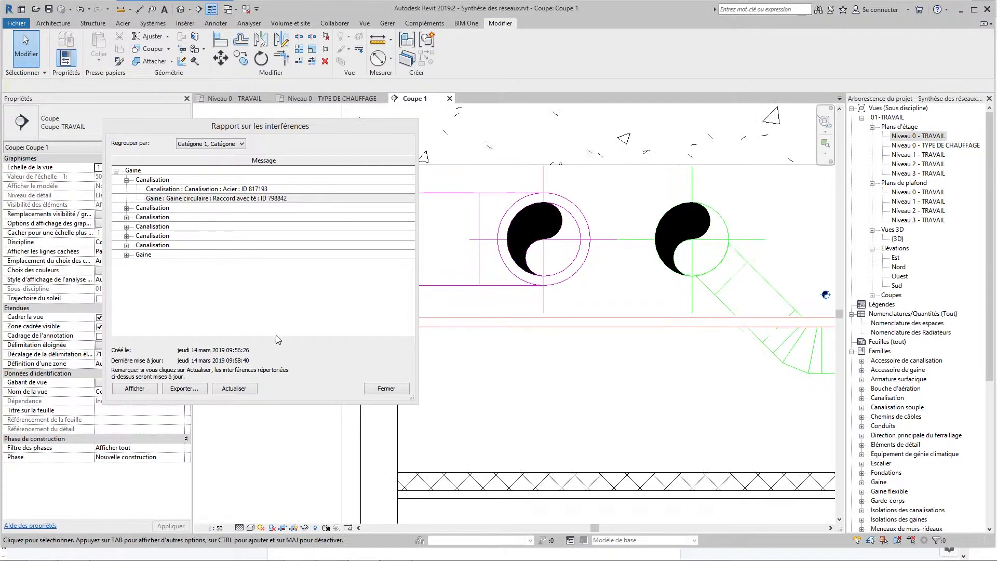
left_click(232, 390)
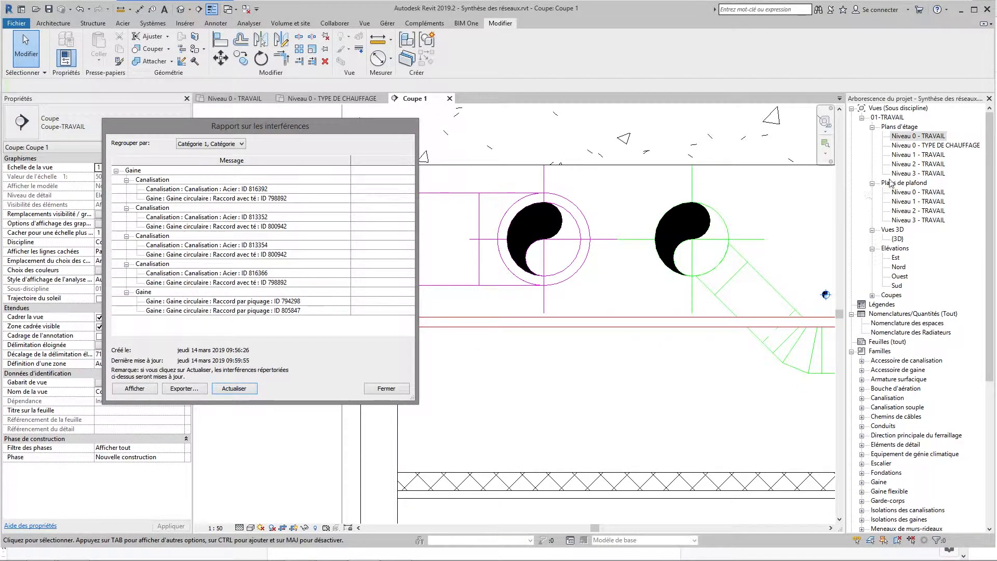
Return to the Niveau 0 - TRAVAIL plan and locate clashing pipe ID 816392 and round duct ID 798892.
double_click(922, 137)
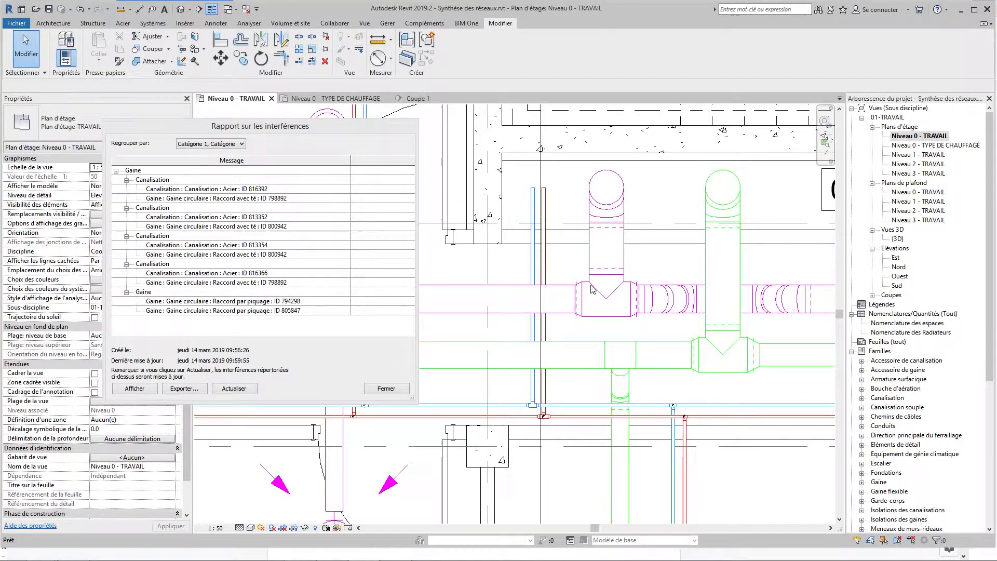
left_click(166, 189)
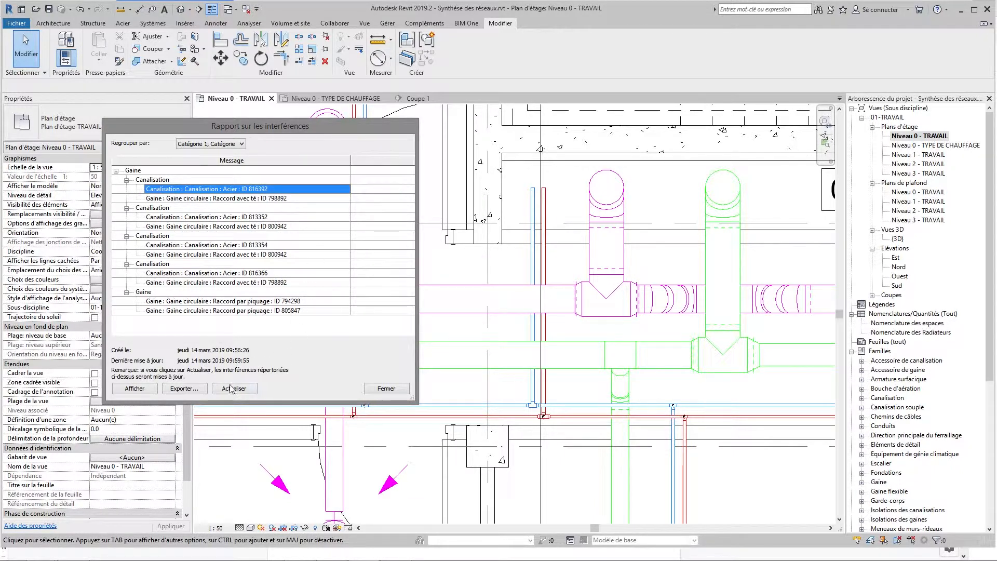
left_click(138, 389)
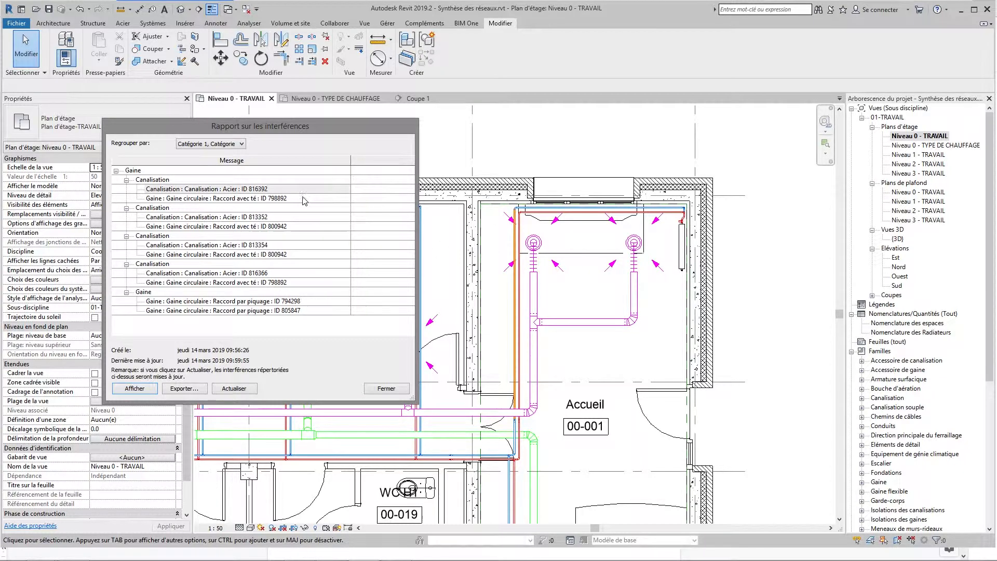
left_click(264, 200)
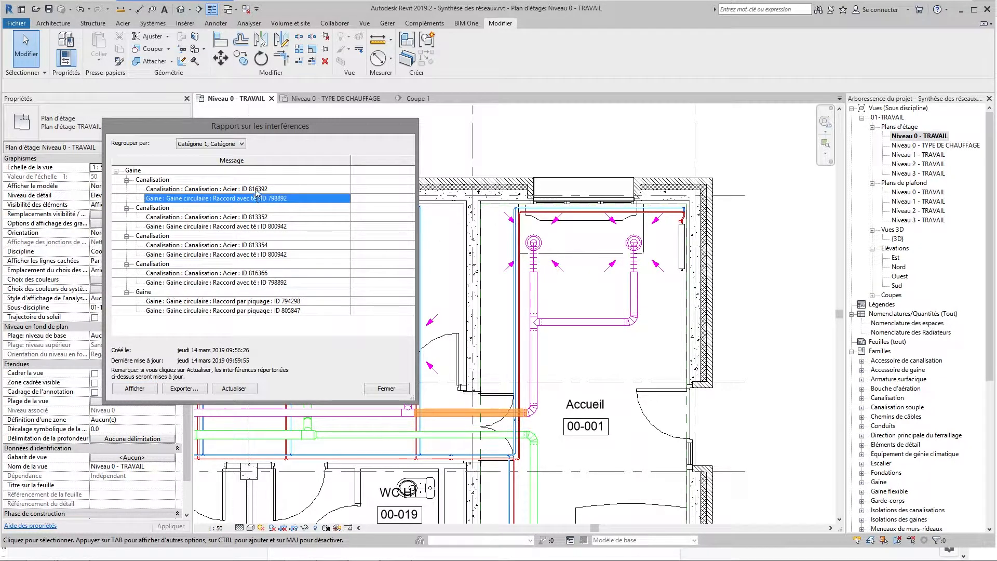
left_click(256, 189)
left_click(257, 200)
Move the Coupe 1 section line from the stairwell to where duct ID 798892 meets the pipes beside Accueil 00-001.
scroll(566, 371, "down", 6)
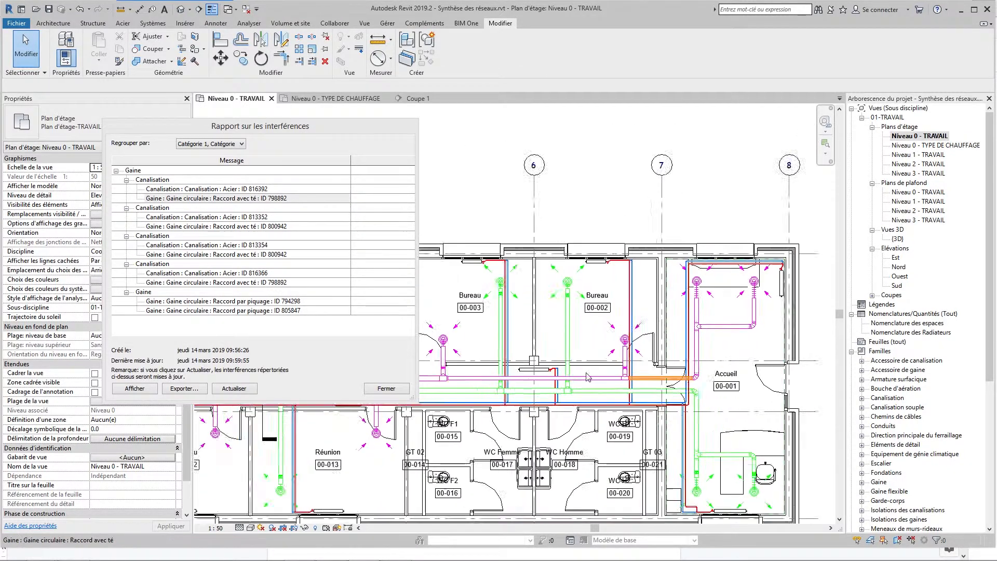
scroll(525, 314, "up", 5)
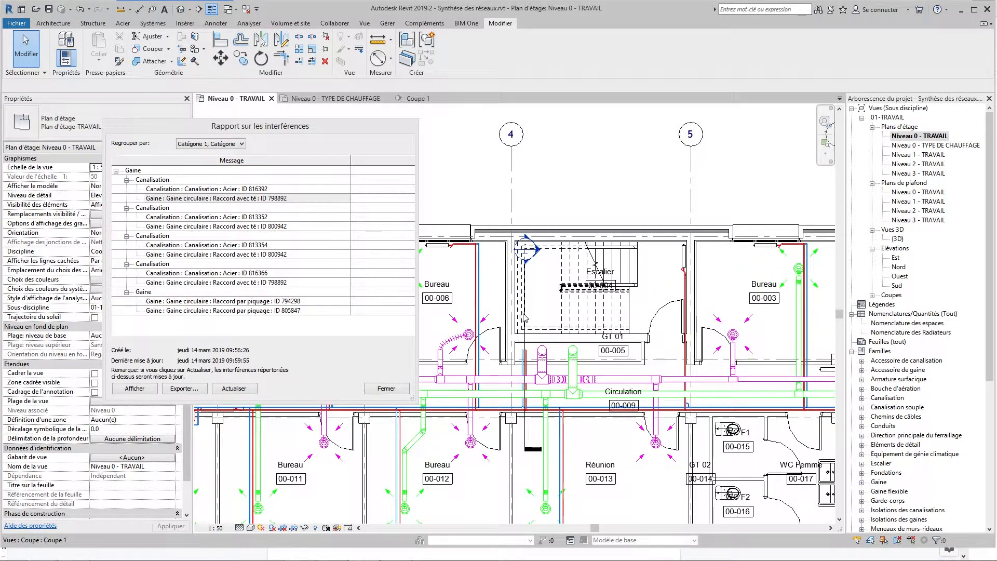
left_click(525, 314)
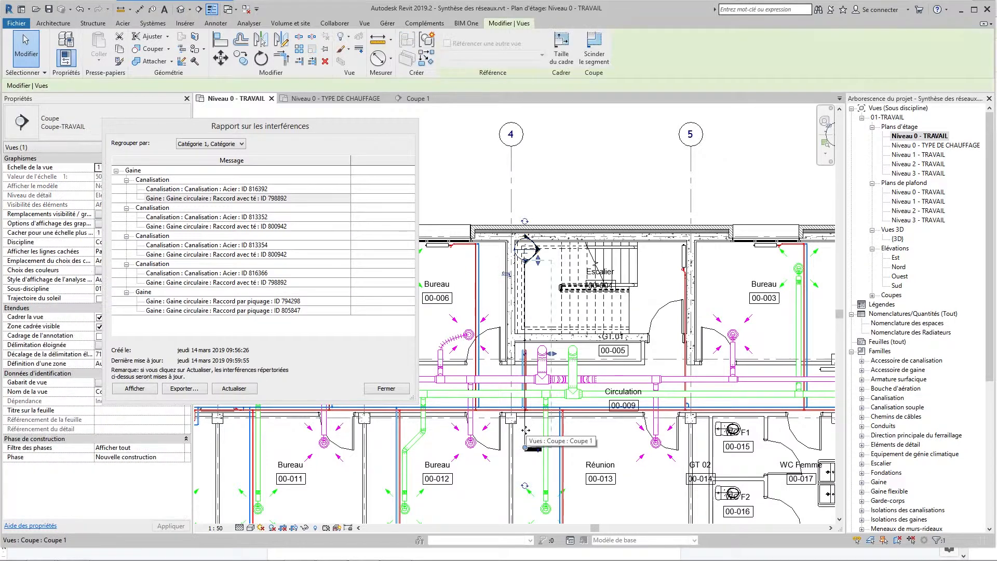
left_click_drag(657, 399, 742, 250)
middle_click_drag(742, 249, 478, 235)
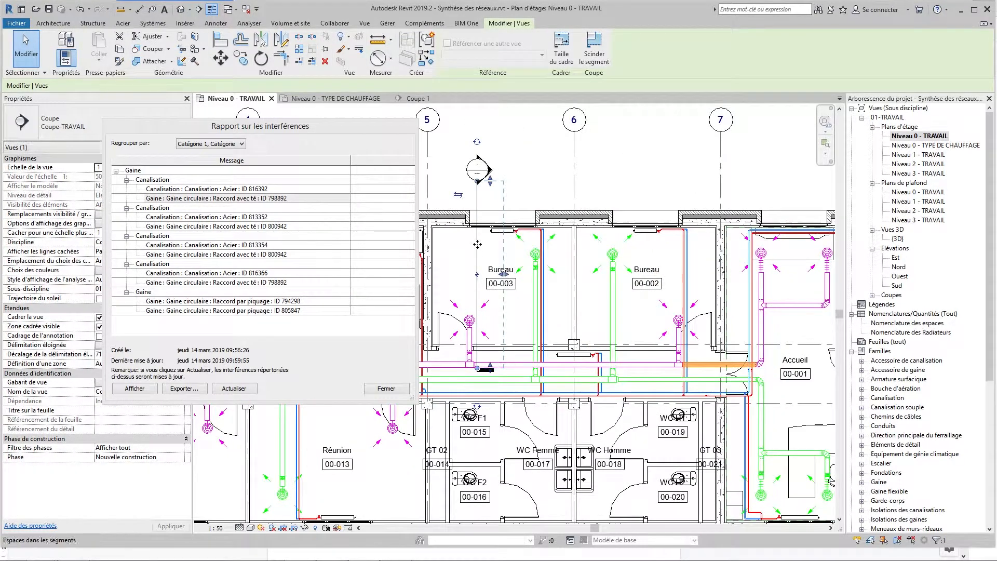
left_click_drag(477, 236, 752, 395)
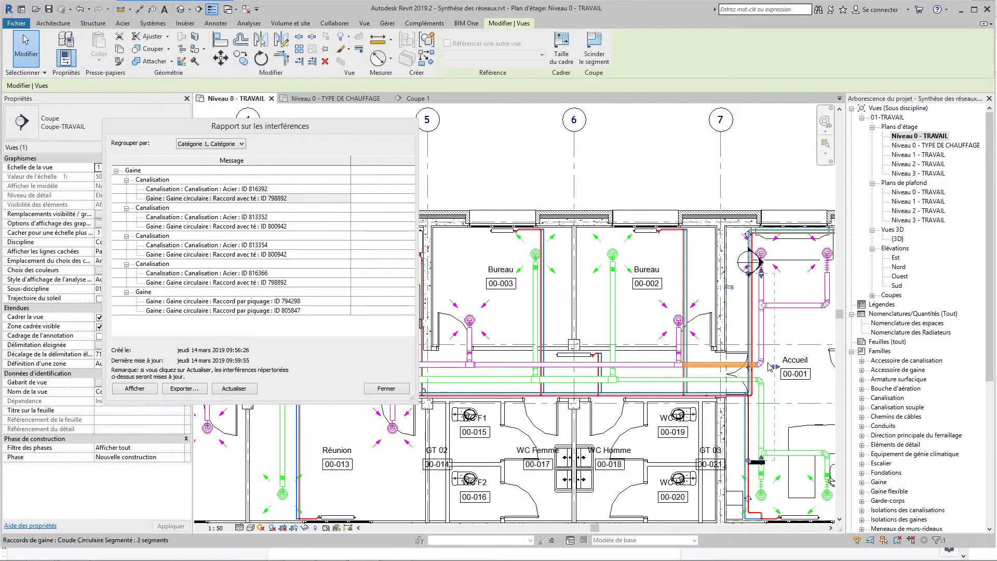
Compare pipe ID 816392 and duct ID 798892 from the report at their crossing beside Accueil.
scroll(752, 396, "up", 5)
middle_click_drag(750, 391, 639, 389)
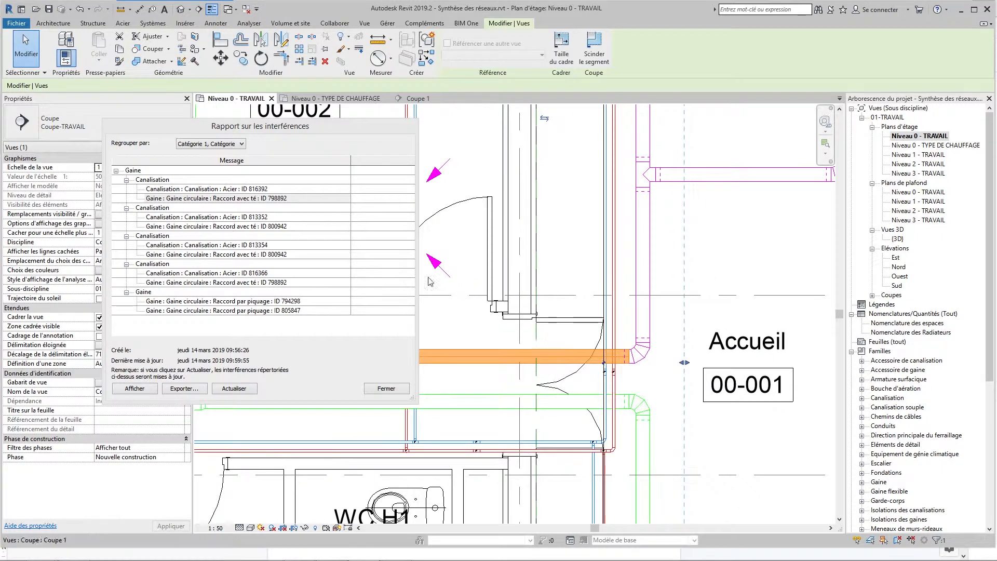
left_click(261, 190)
left_click(258, 198)
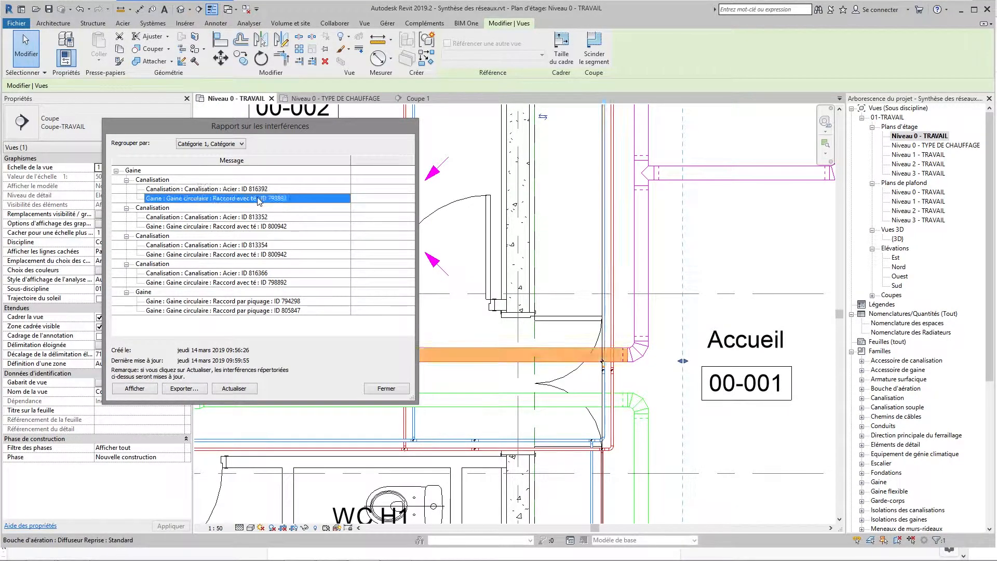
left_click(601, 365)
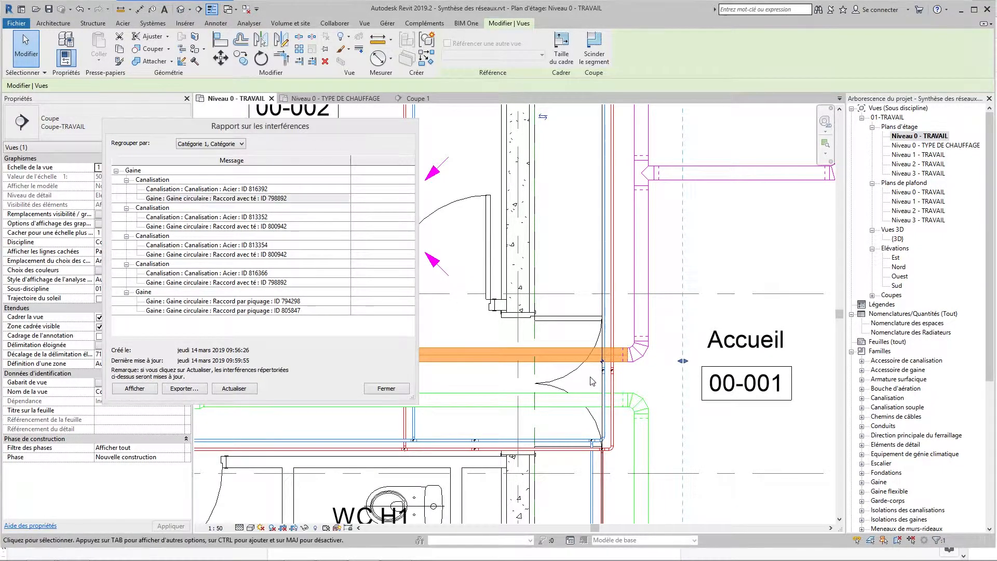
scroll(604, 374, "up", 2)
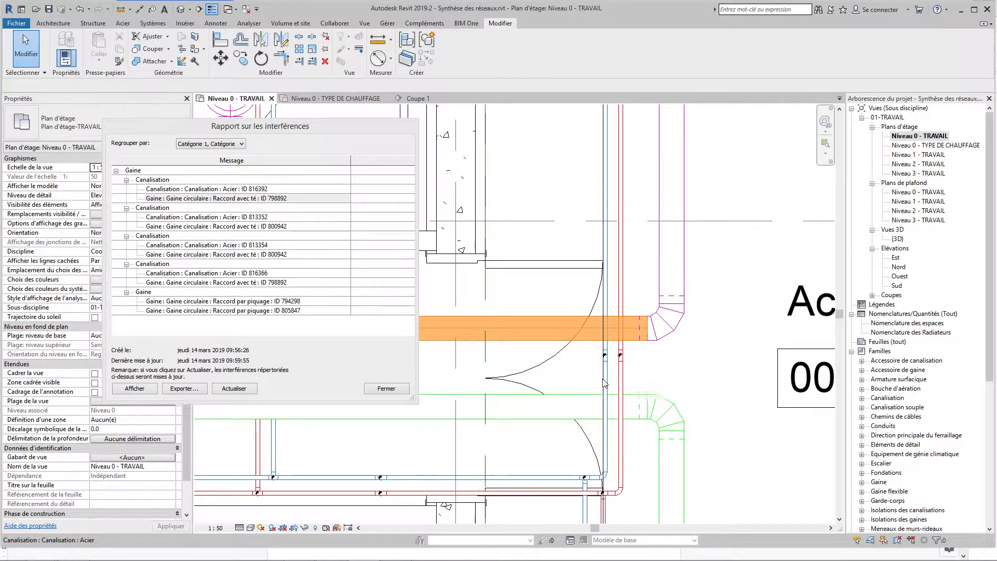
left_click(604, 382)
left_click_drag(605, 382, 585, 378)
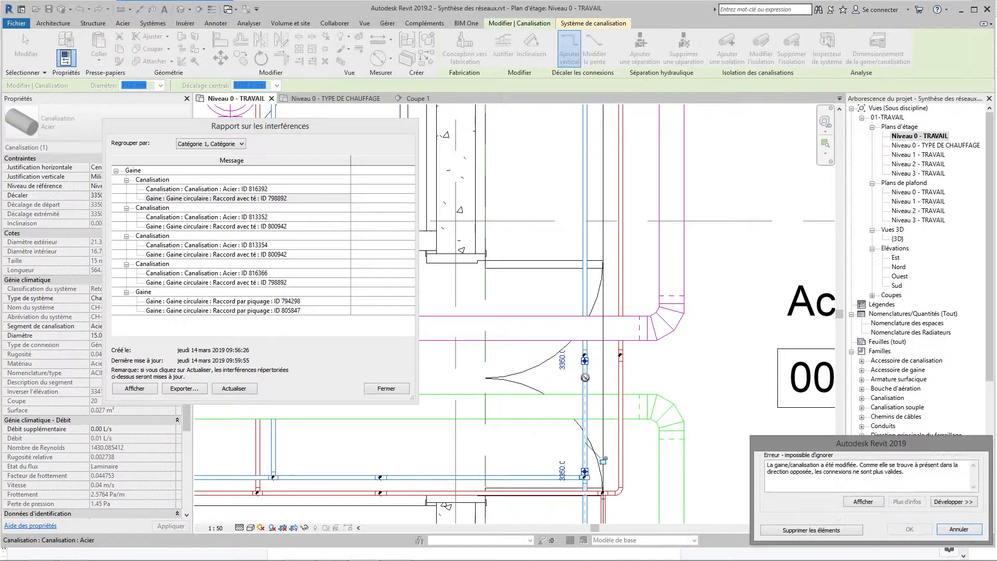
left_click(959, 530)
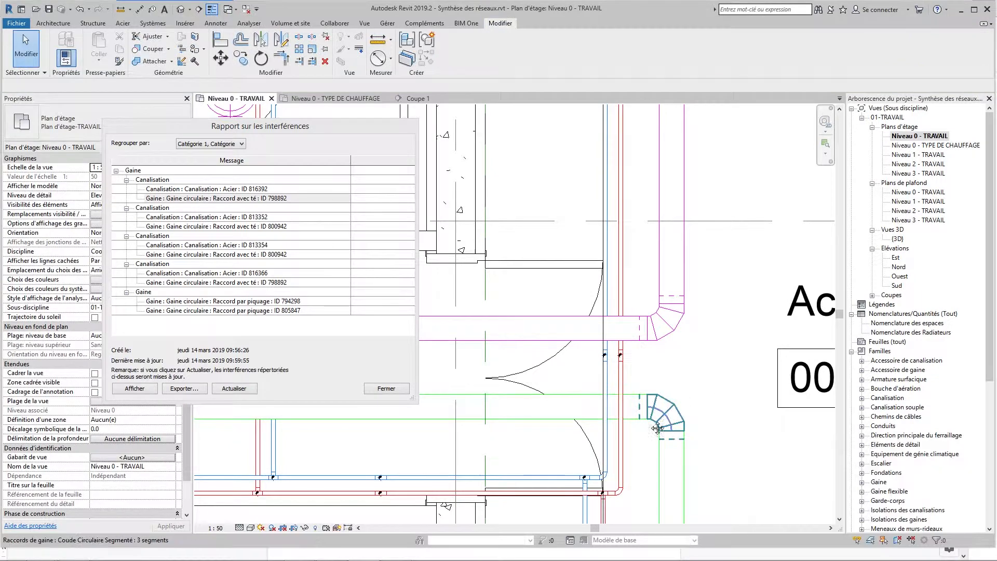
Pick the Coupe 1 section line among the overlapping pipes and shift it slightly to the corridor side of the blue pipe.
middle_click_drag(631, 519, 611, 508)
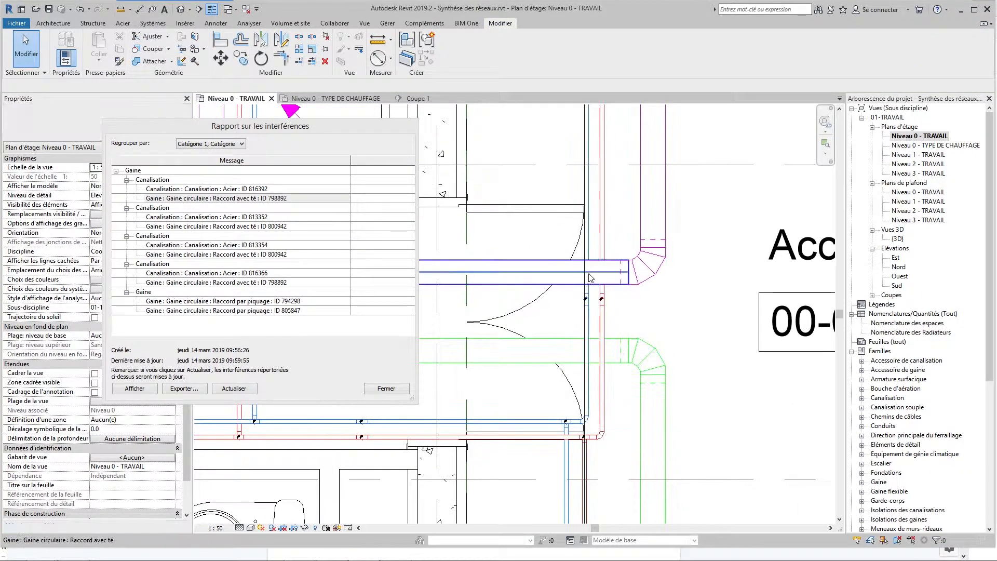
key("Tab")
key("Tab")
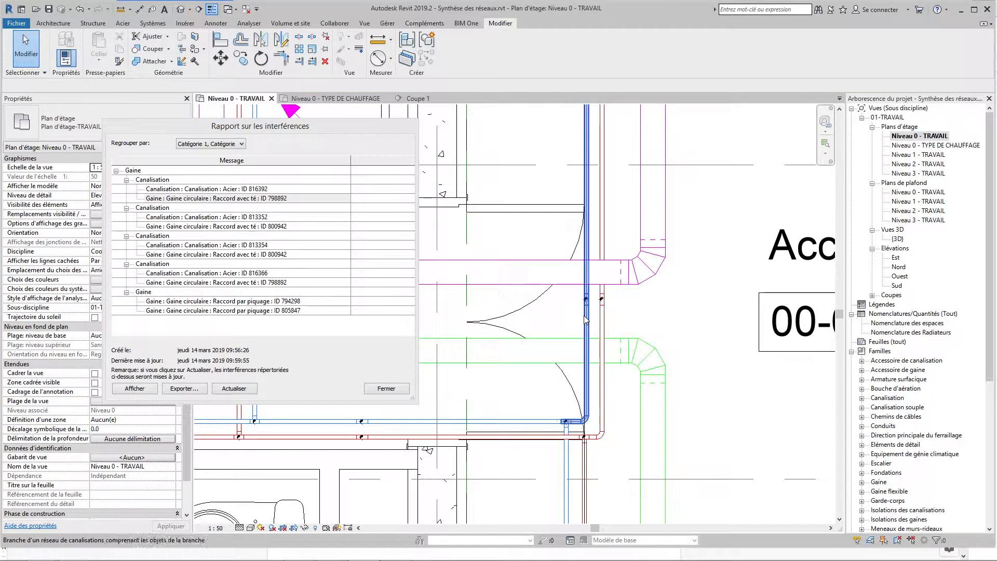
key("Tab")
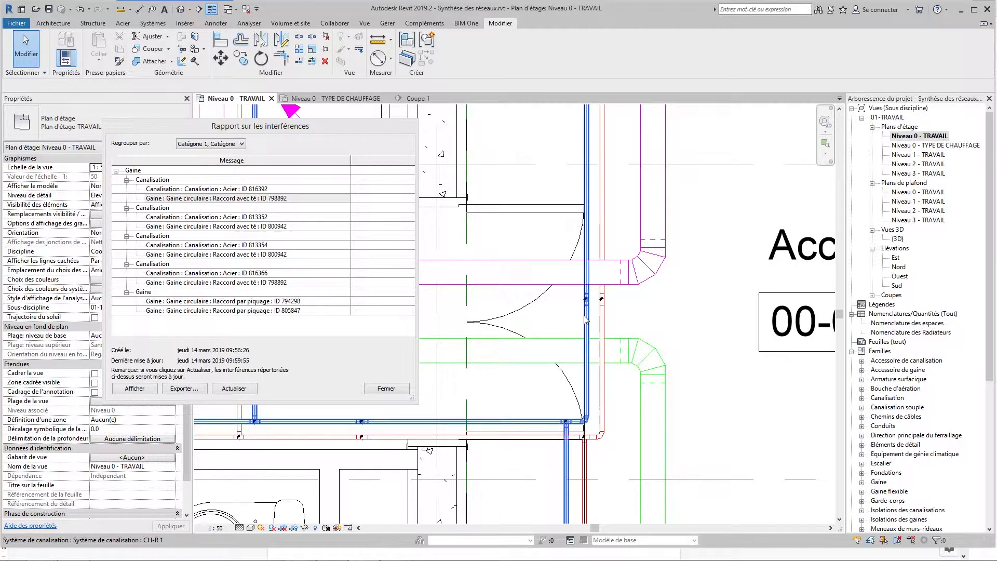
left_click(585, 321)
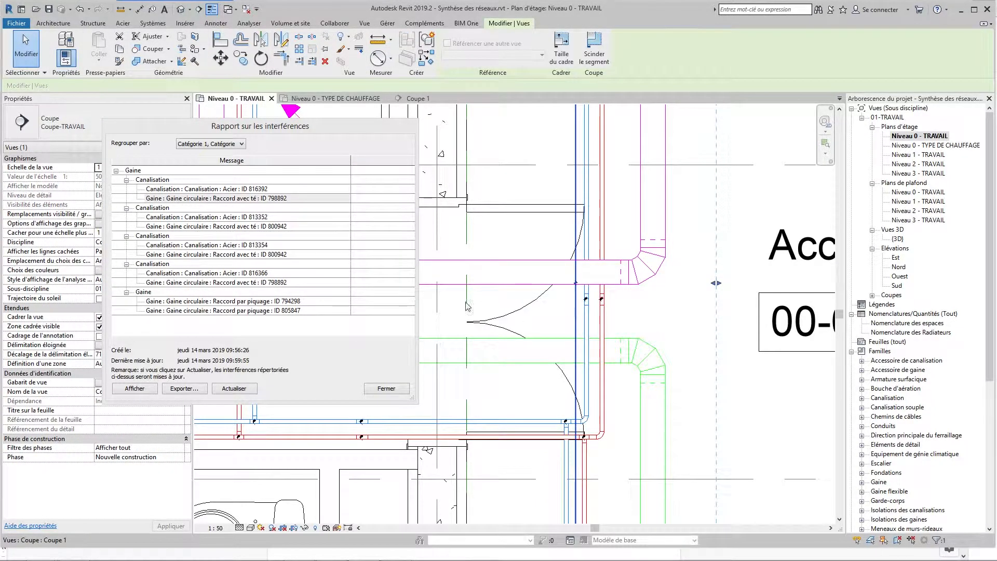
Check pipe ID 816392 and duct ID 798892 in the report, and open the Coupe 1 section at their crossing.
left_click(189, 190)
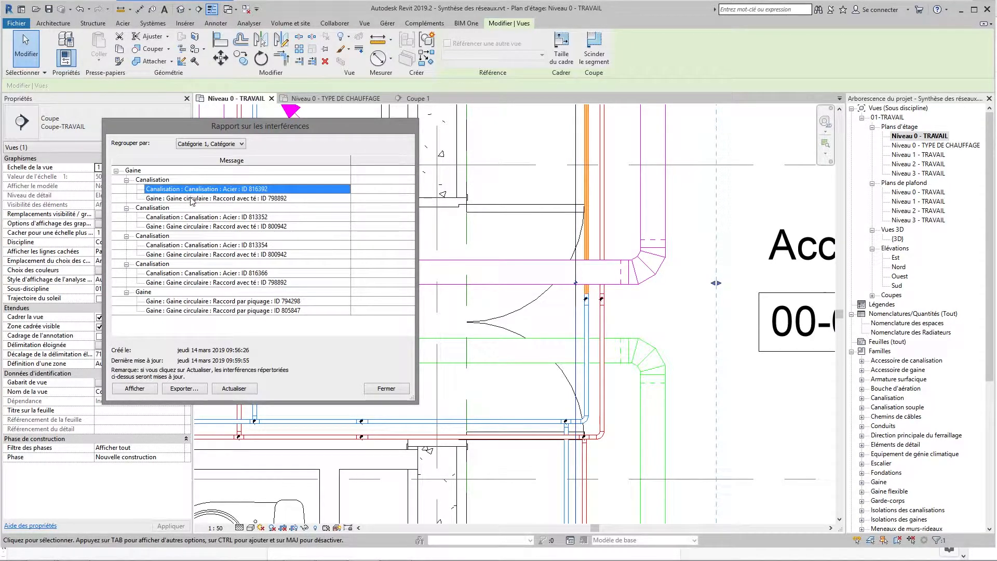
left_click(192, 198)
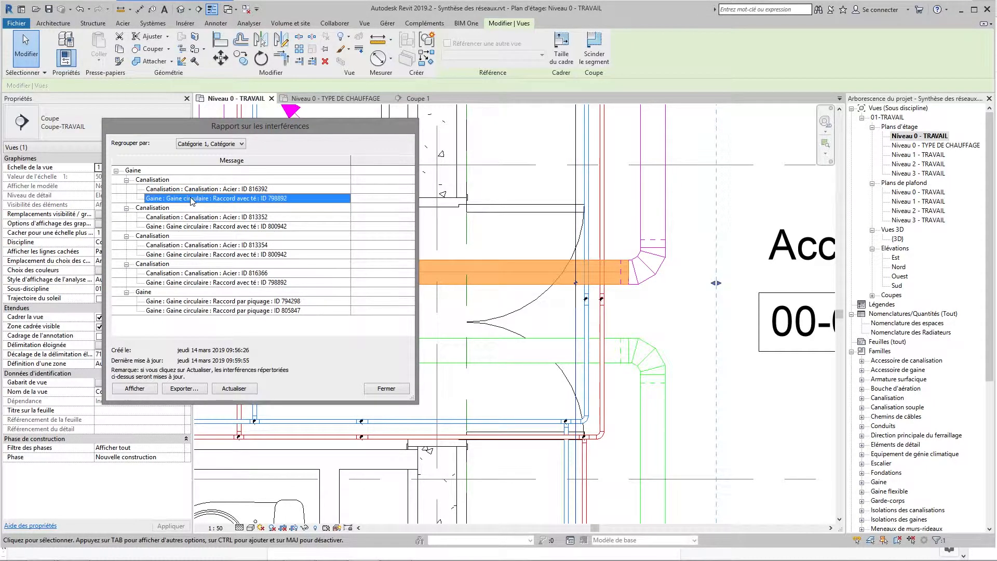
right_click(575, 320)
left_click(614, 103)
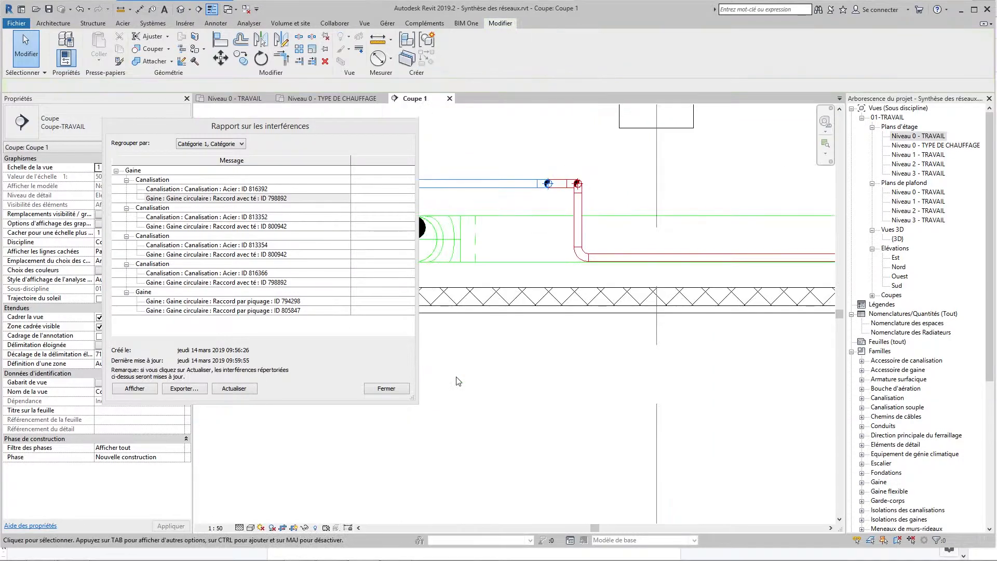
middle_click_drag(594, 353, 712, 371)
scroll(765, 297, "up", 3)
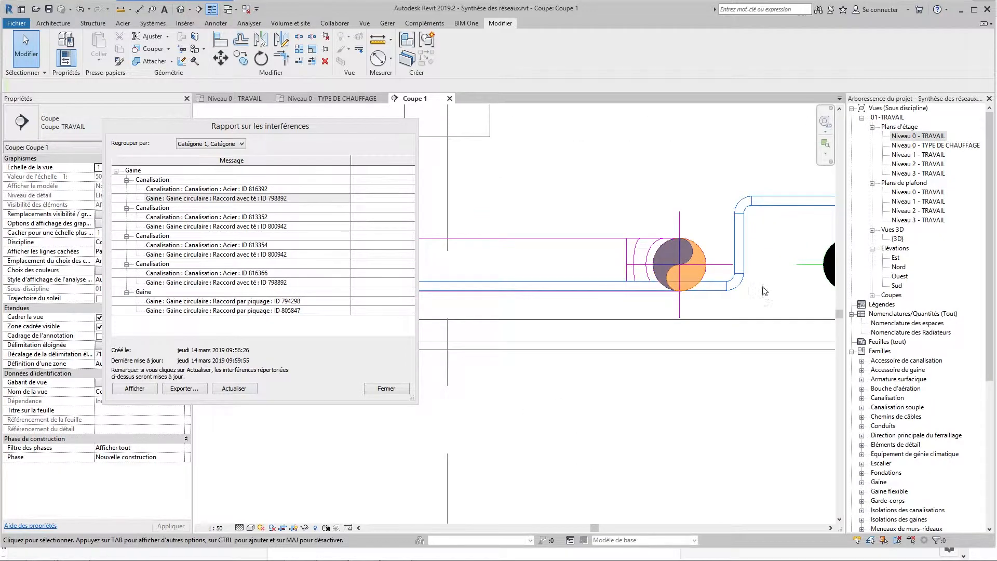
Move both overlapping vertical pipe runs in Coupe 1 to the other side of the magenta duct, and update the interference report.
left_click(745, 235)
left_click_drag(741, 240, 606, 245)
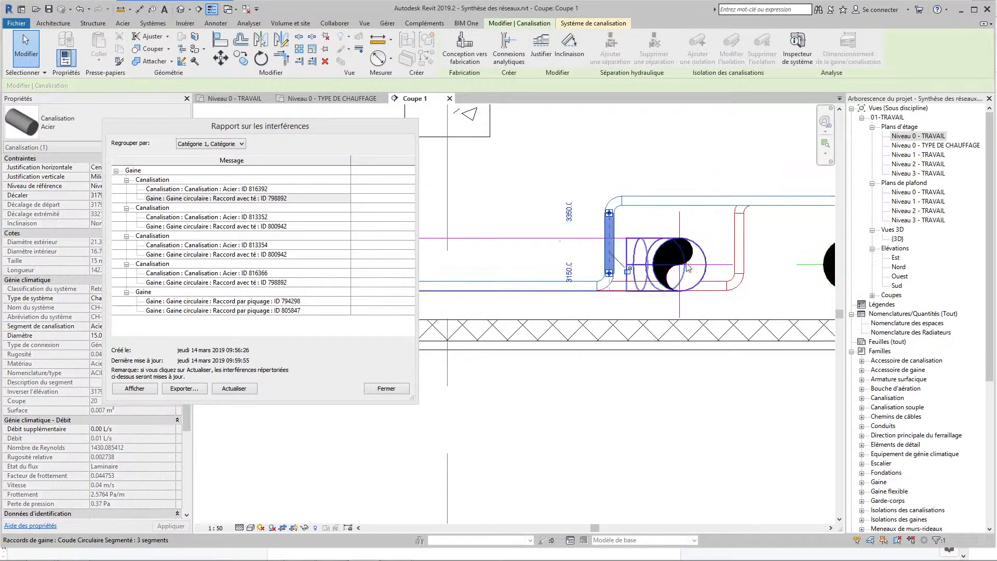
left_click(738, 238)
left_click_drag(738, 239, 612, 232)
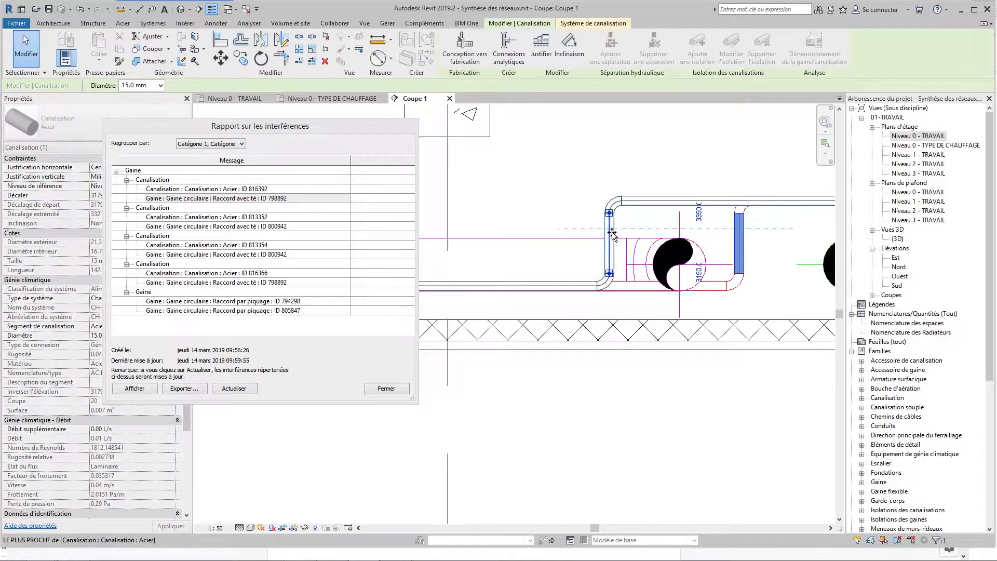
left_click(546, 201)
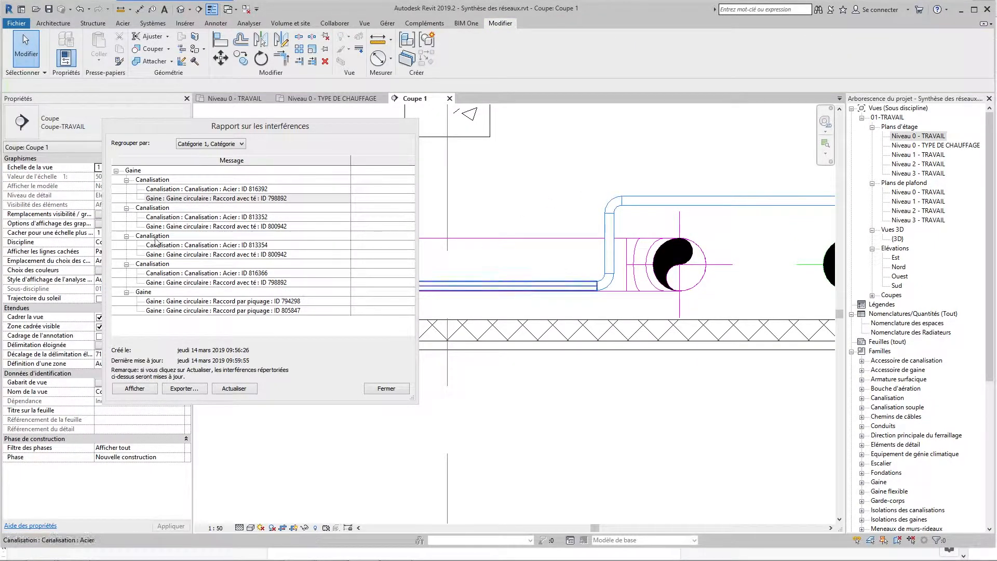
left_click(234, 388)
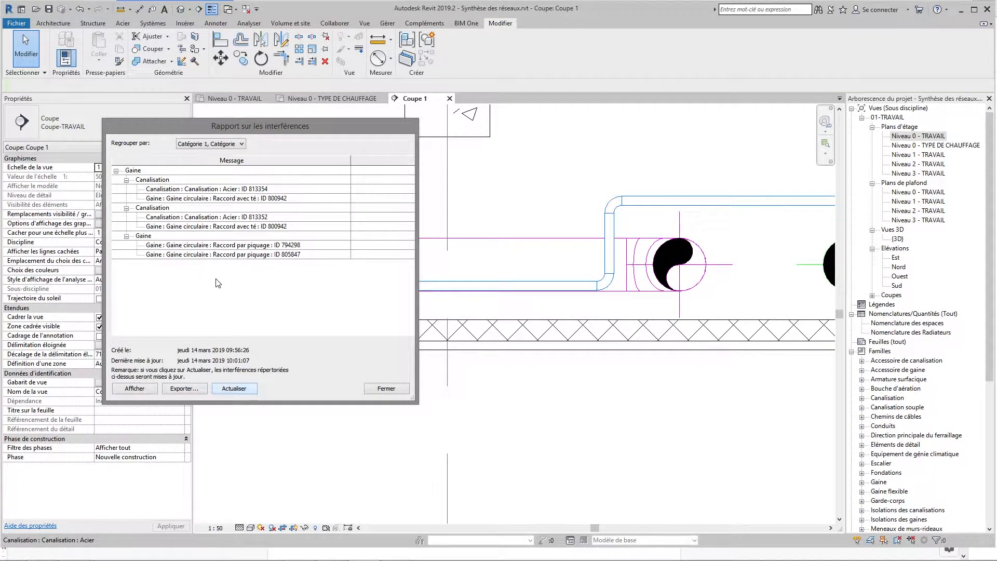
Return to the Niveau 0 - TRAVAIL plan and locate clashing pipe ID 813354 and round duct ID 800942.
double_click(917, 136)
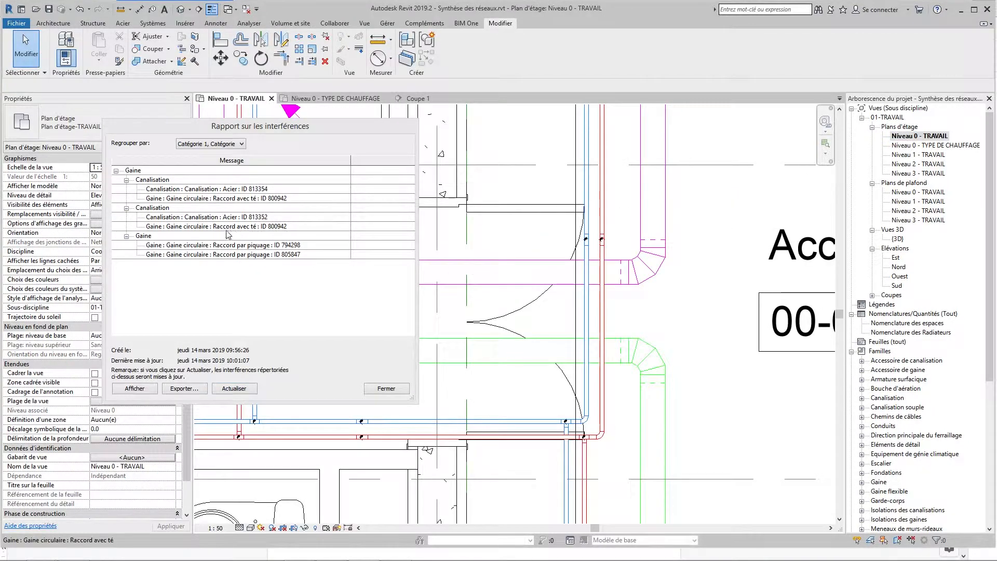
left_click(166, 190)
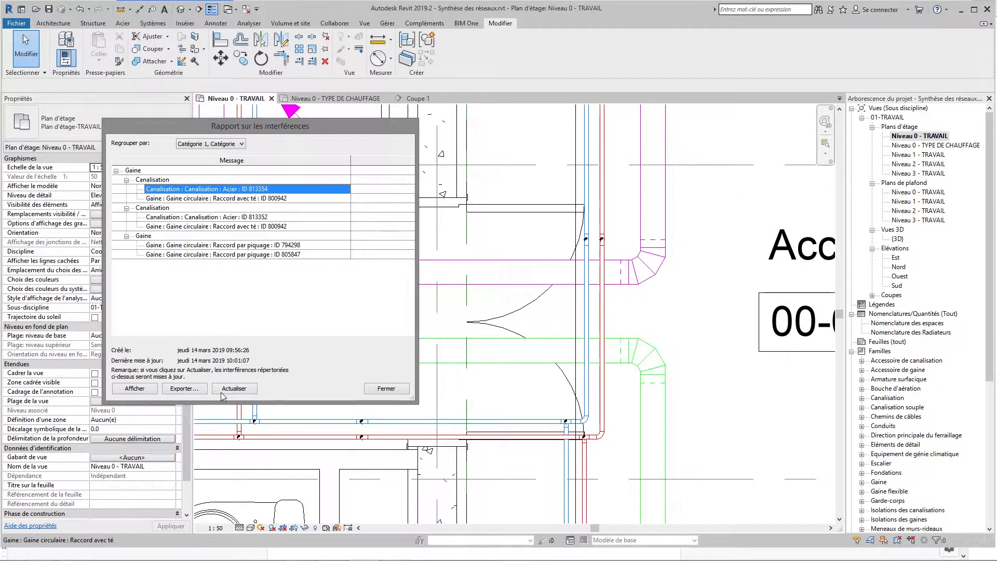
left_click(154, 391)
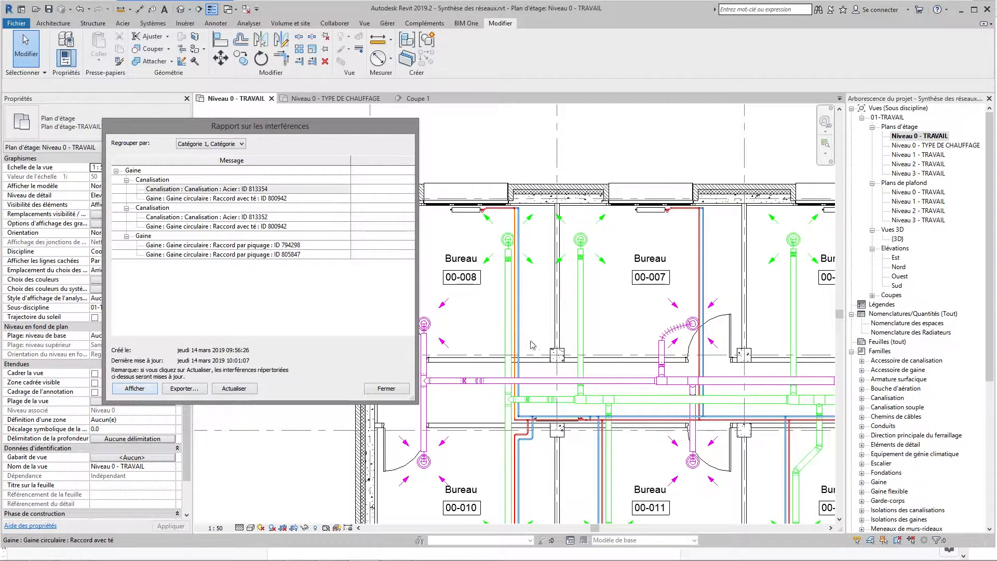
left_click(210, 198)
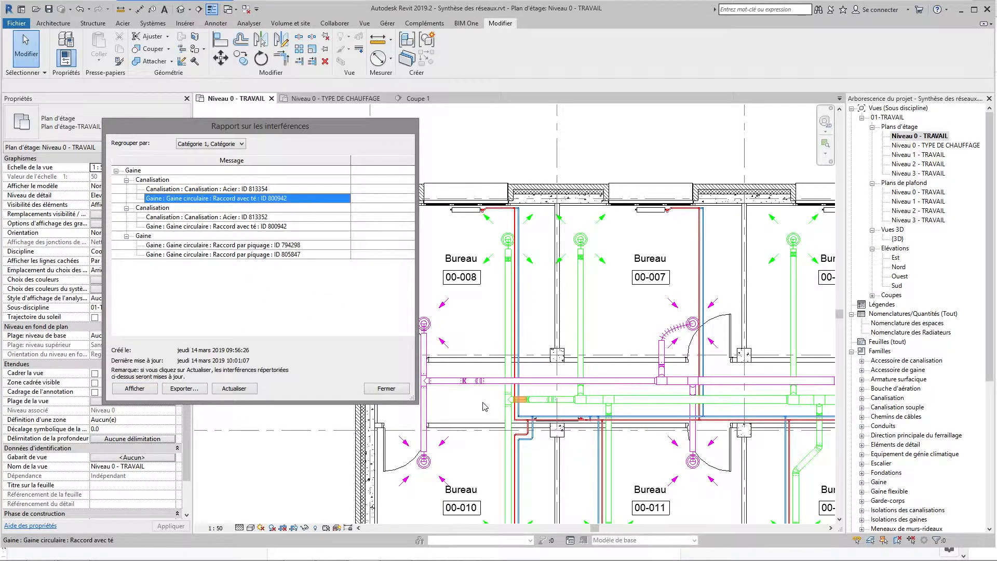
scroll(524, 389, "up", 5)
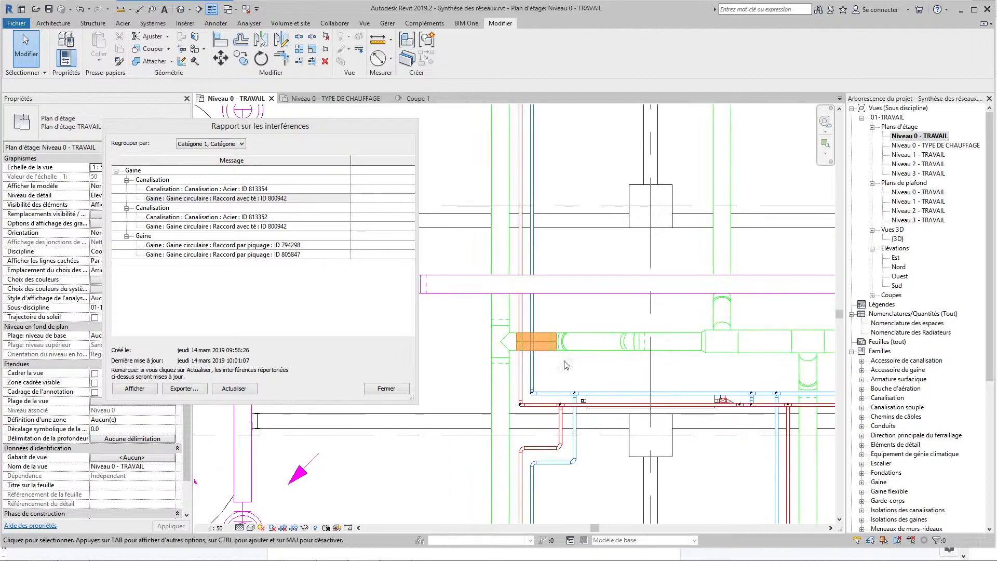
middle_click_drag(571, 376, 678, 362)
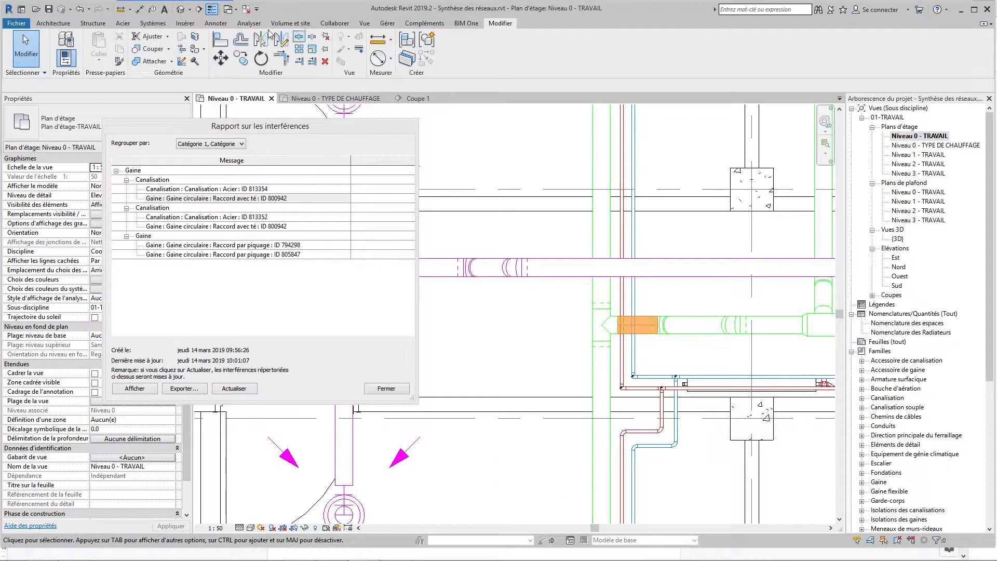
Create a horizontal section just below duct ID 800942, looking up toward it across the red and blue pipes, and open its view.
left_click(199, 13)
left_click(527, 356)
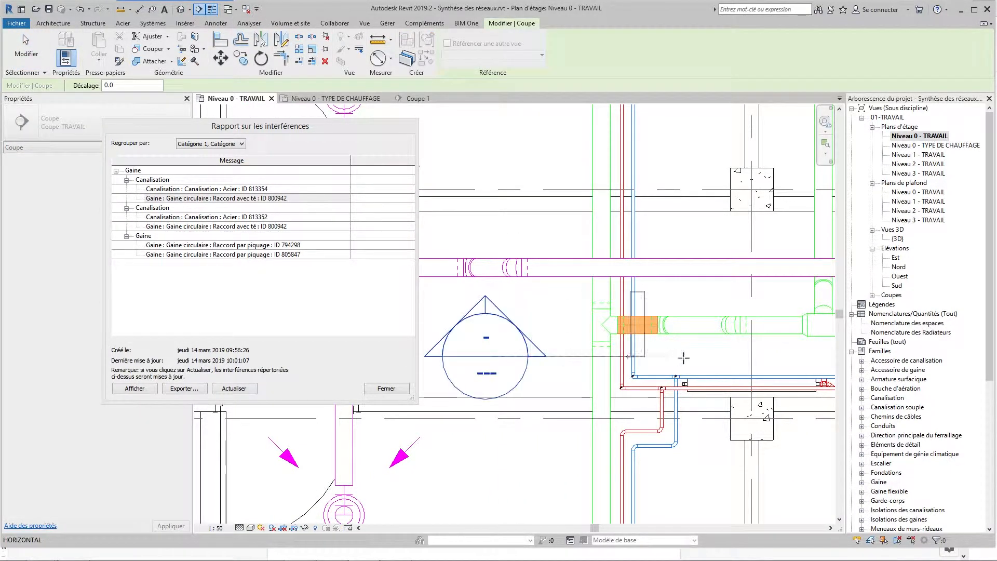
left_click(704, 358)
right_click(684, 357)
left_click(727, 147)
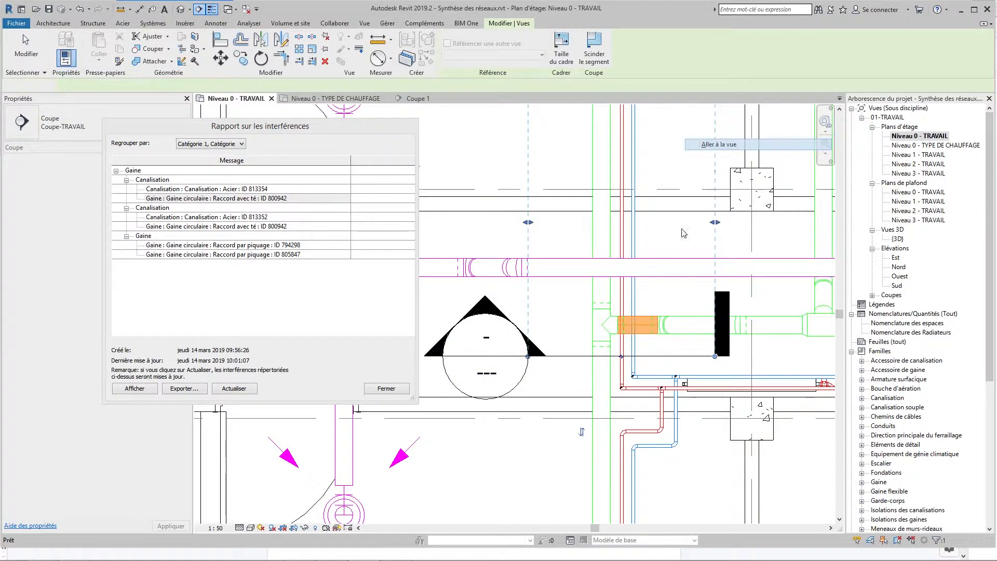
scroll(594, 402, "up", 5)
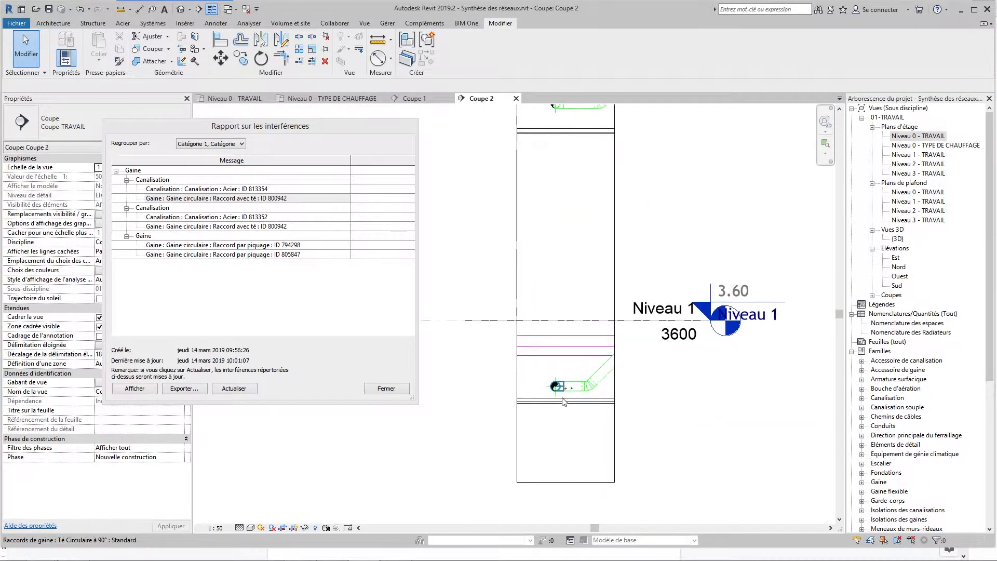
scroll(580, 399, "up", 4)
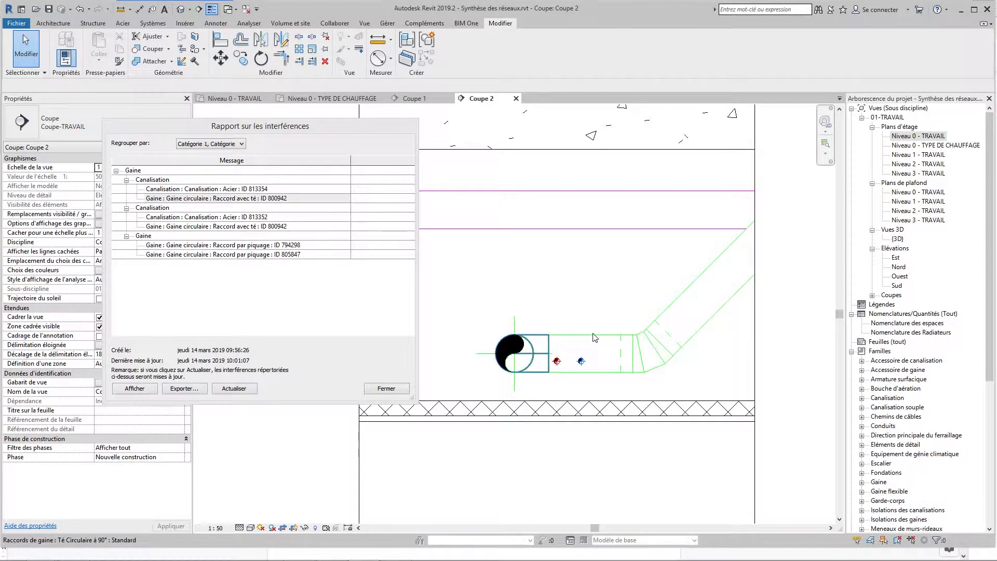
Raise the central offset of the horizontal 125 mm green duct to clear the red and blue pipes, and update the interference report.
key("Tab")
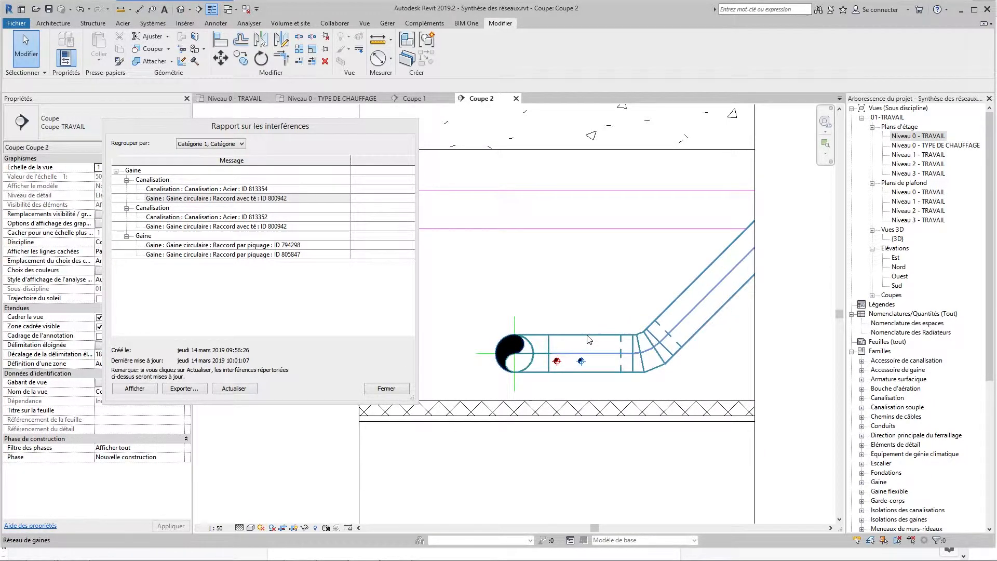
key("Tab")
key("Tab")
key("Tab")
key("Tab")
left_click(589, 340)
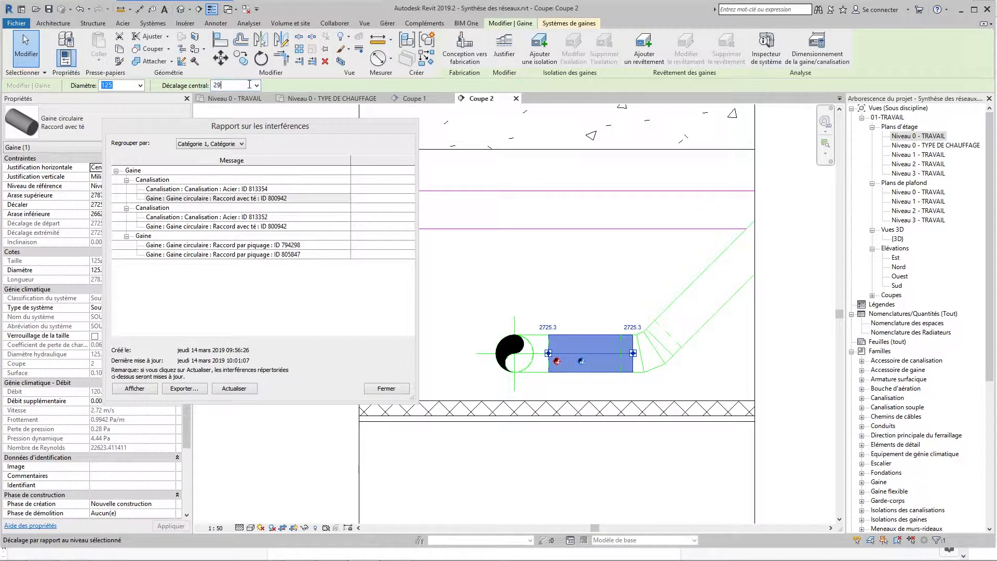
left_click(463, 354)
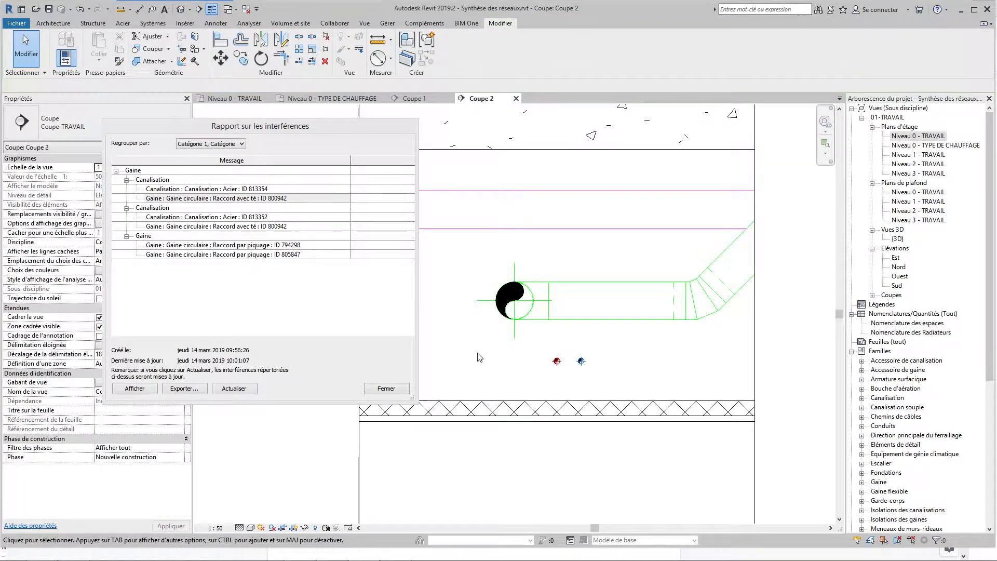
left_click(234, 388)
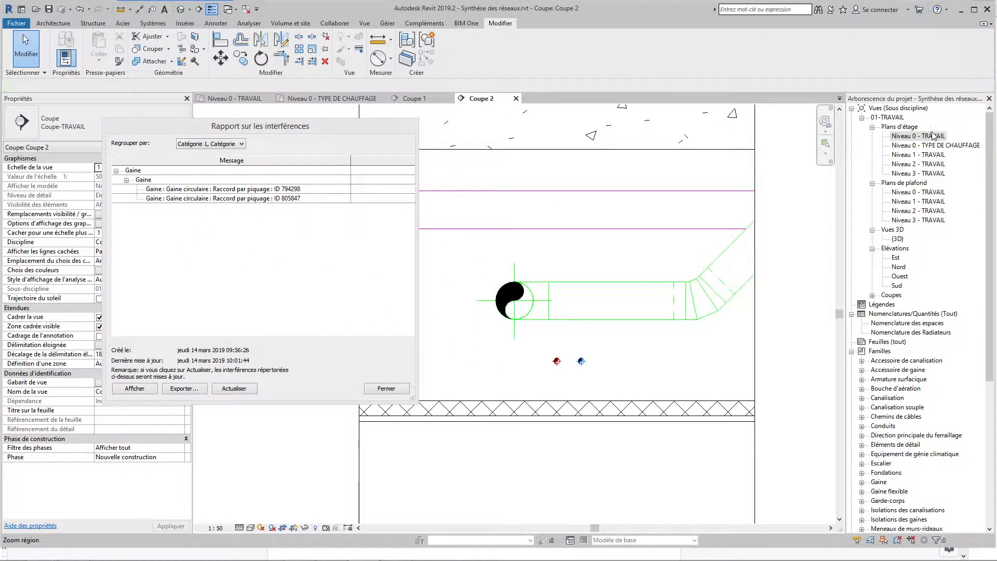
Return to the Niveau 0 - TRAVAIL plan and locate and compare clashing round ducts ID 794298 and ID 805847.
double_click(929, 136)
scroll(541, 313, "down", 2)
middle_click_drag(529, 284, 560, 285)
left_click(259, 189)
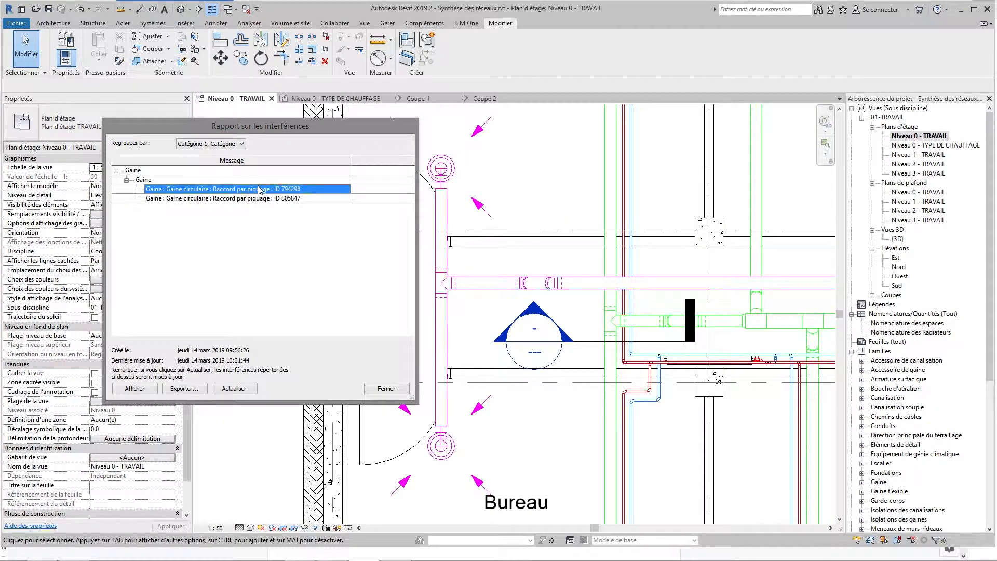
left_click(134, 389)
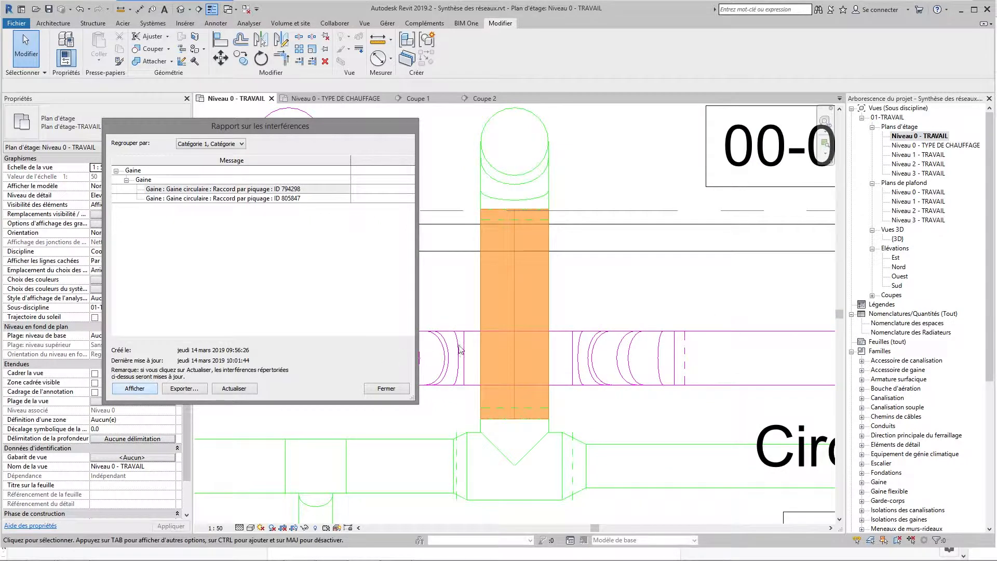
left_click(212, 198)
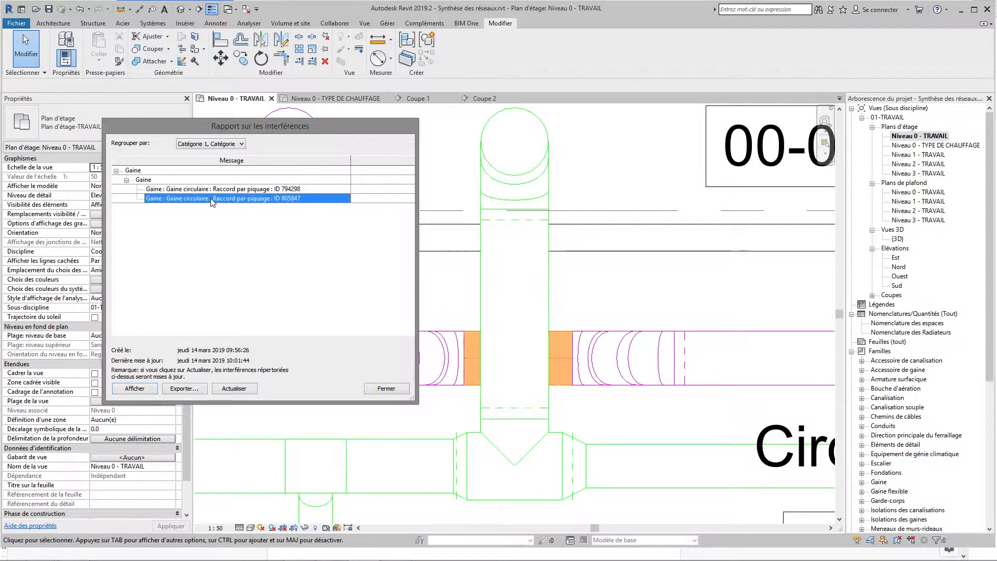
left_click(212, 189)
left_click(212, 199)
Move the Coupe 2 section line along the corridor to the crossing of ducts ID 794298 and ID 805847 beside GT 01 00-005.
scroll(649, 304, "down", 10)
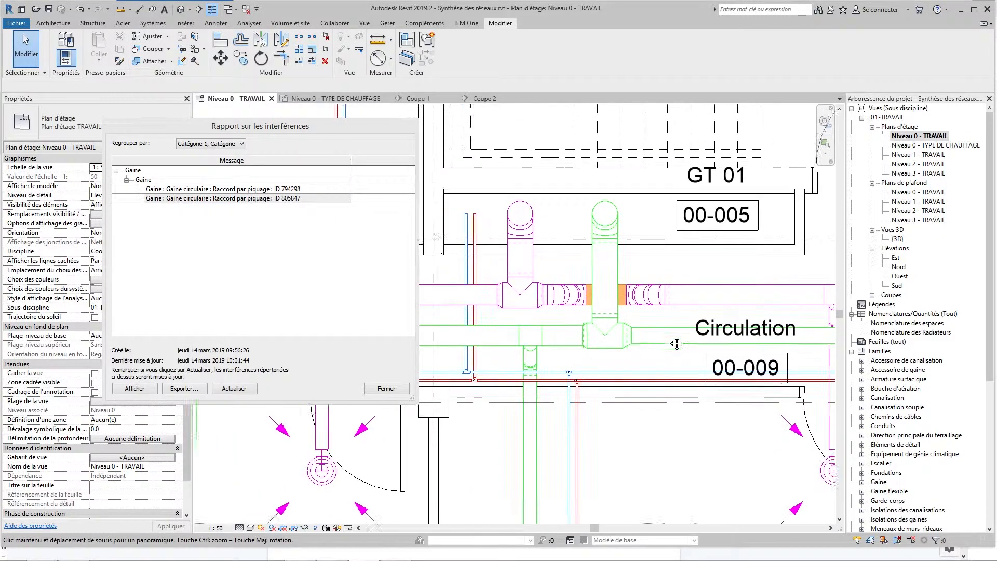
scroll(640, 345, "down", 1)
middle_click_drag(641, 345, 810, 342)
scroll(685, 346, "down", 1)
middle_click_drag(493, 350, 732, 345)
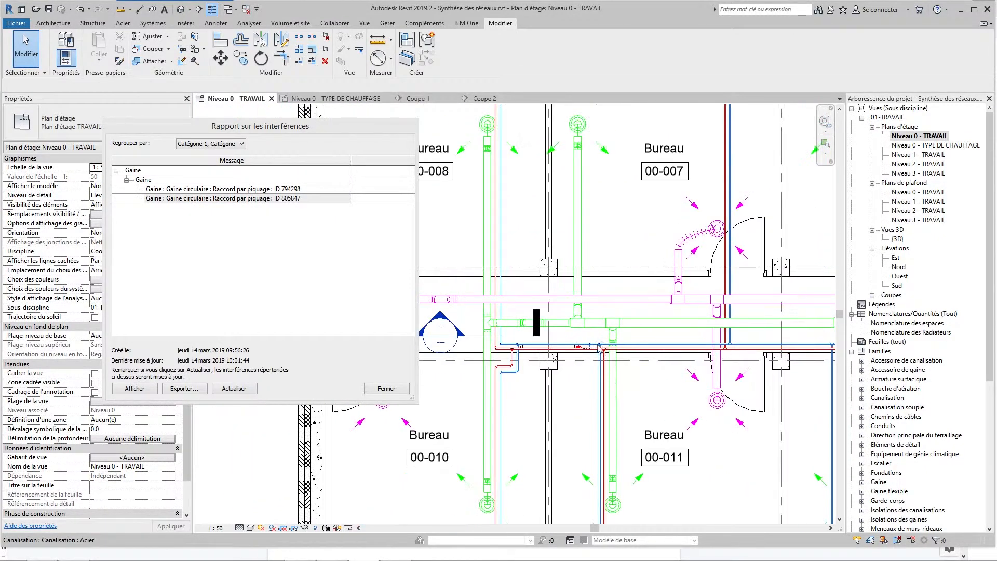
middle_click_drag(584, 348, 712, 349)
left_click(600, 338)
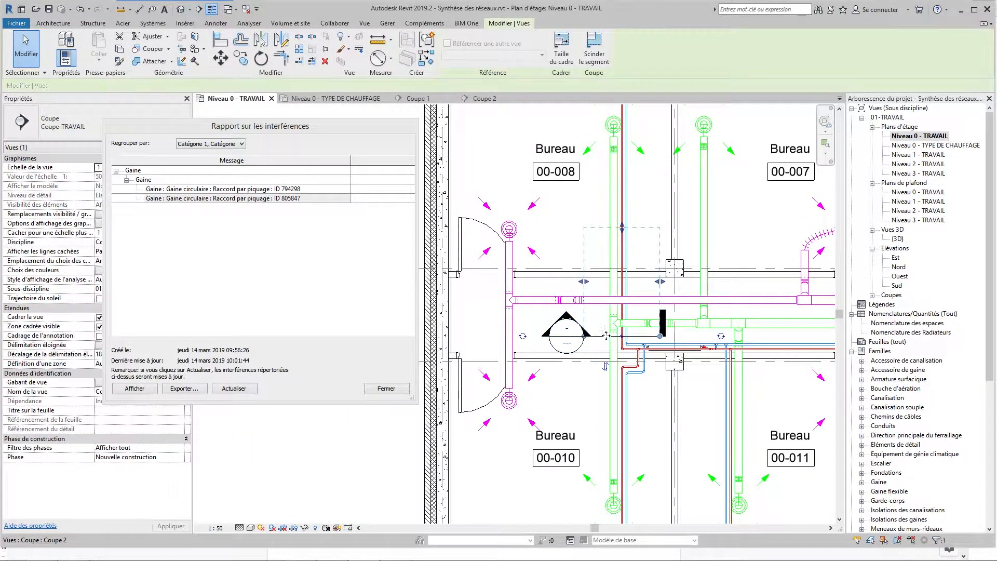
left_click_drag(601, 338, 765, 339)
middle_click_drag(811, 340, 496, 343)
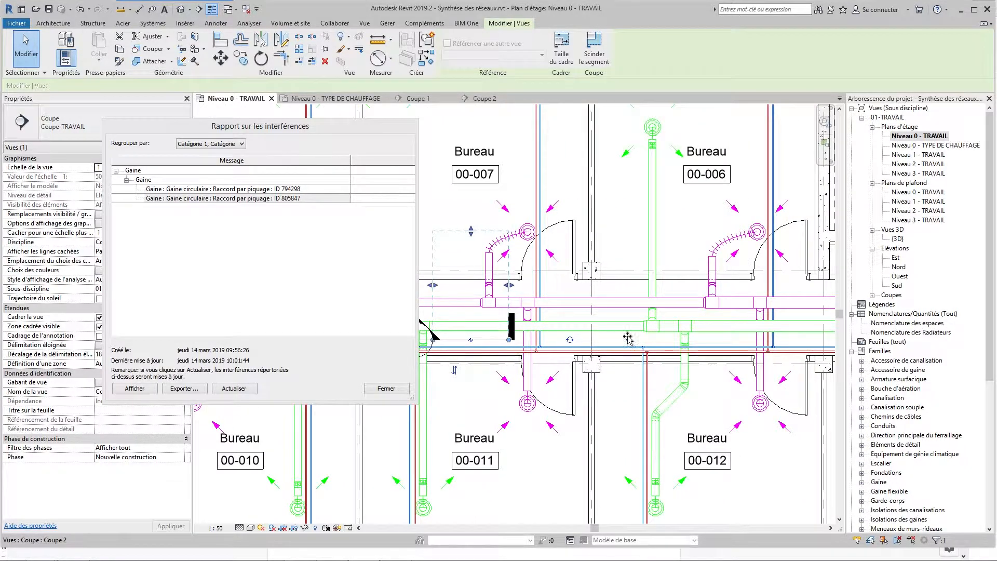
left_click_drag(628, 338, 793, 340)
middle_click_drag(794, 341, 436, 341)
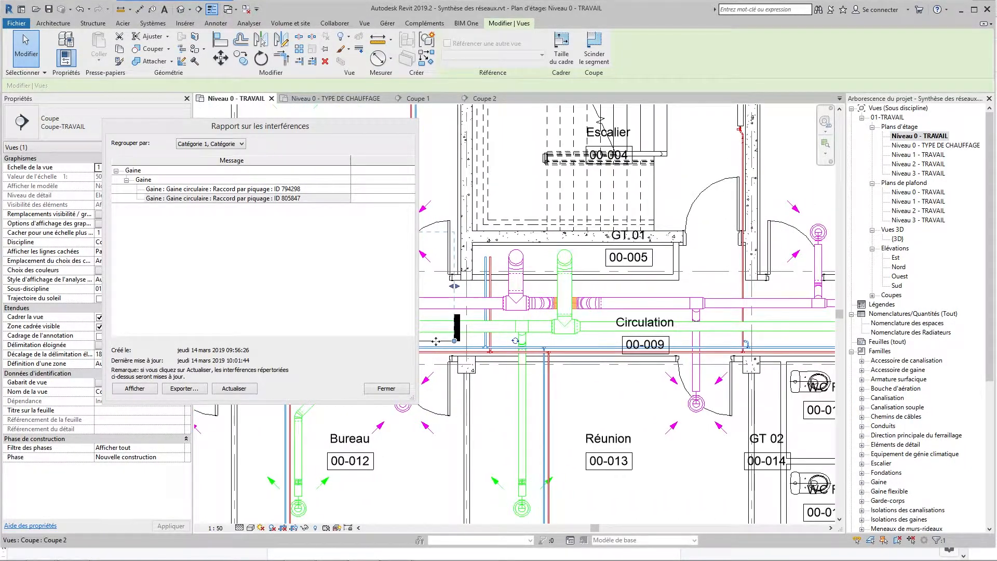
left_click_drag(437, 341, 620, 312)
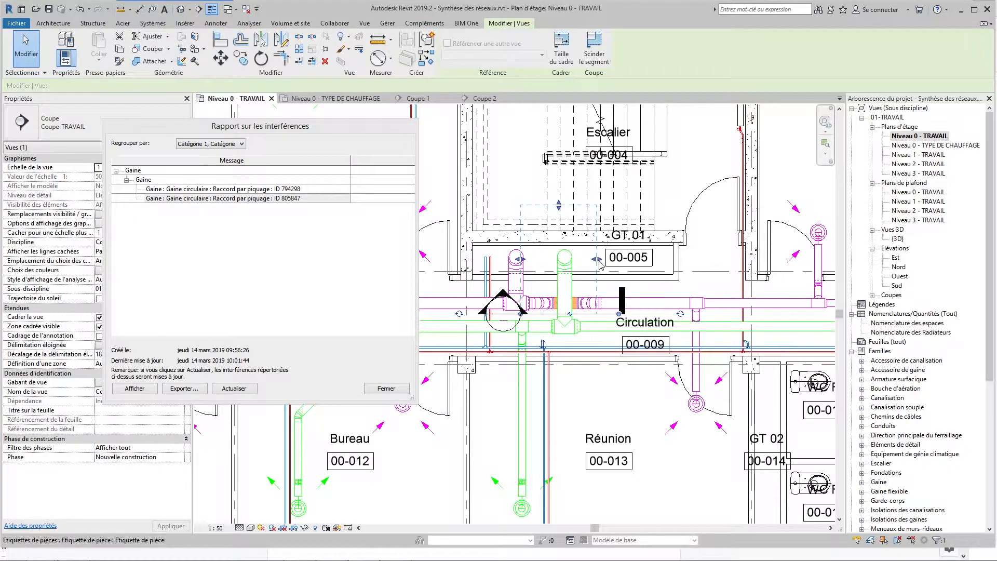
Open the Coupe 2 section and lower magenta duct ID 805847 beneath the green duct to a central offset of 2970 mm.
scroll(605, 320, "up", 2)
right_click(595, 316)
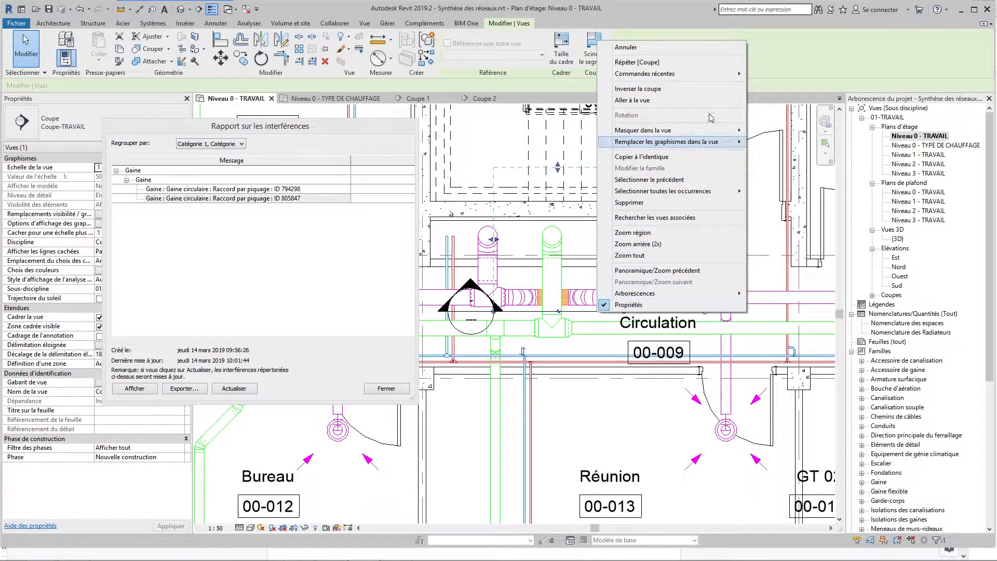
left_click(670, 101)
middle_click_drag(599, 346, 647, 357)
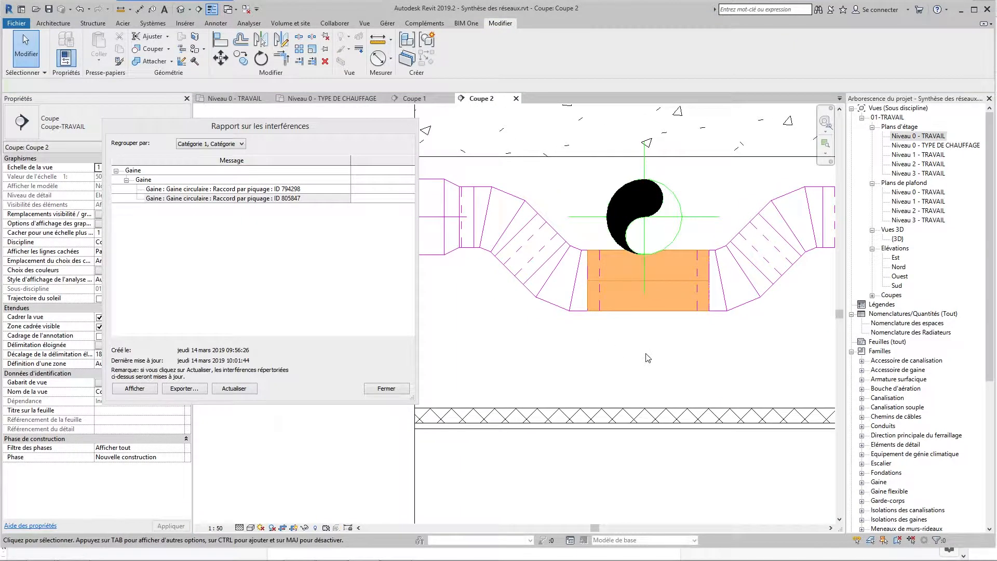
left_click(614, 311)
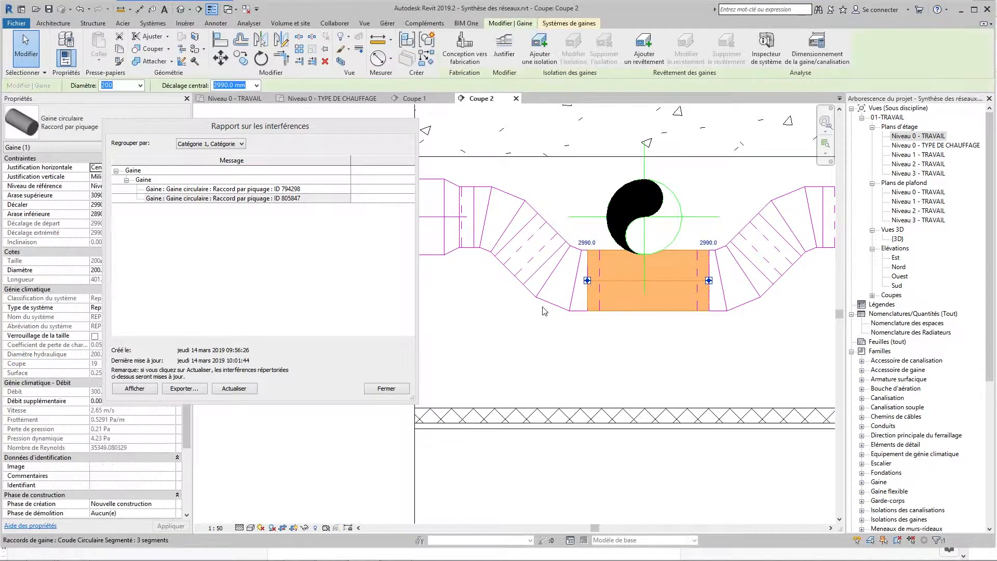
key("Down")
key("Down")
key("Down")
key("Down")
key("Down")
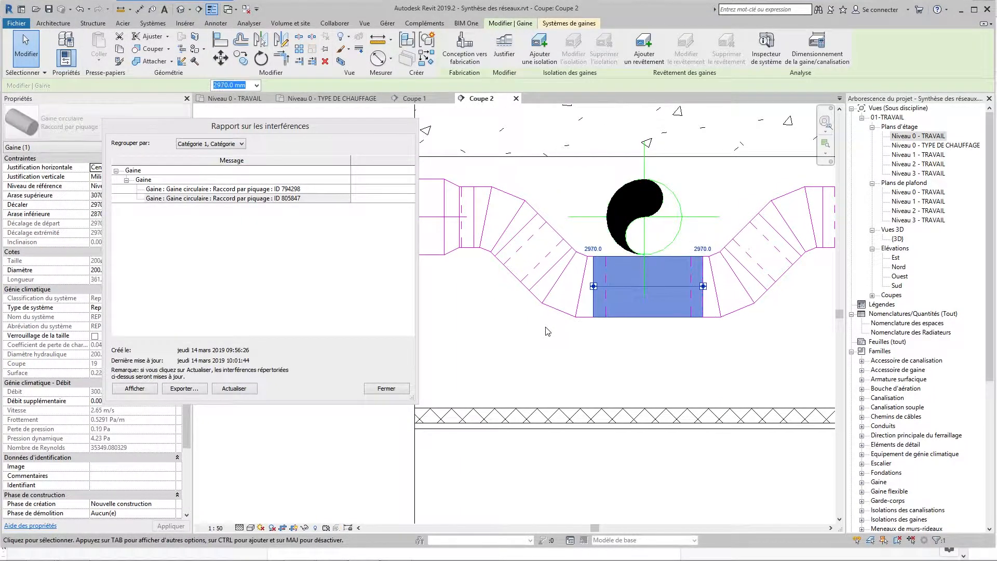
Refresh the interference report after lowering the magenta duct, and close the report.
left_click(516, 359)
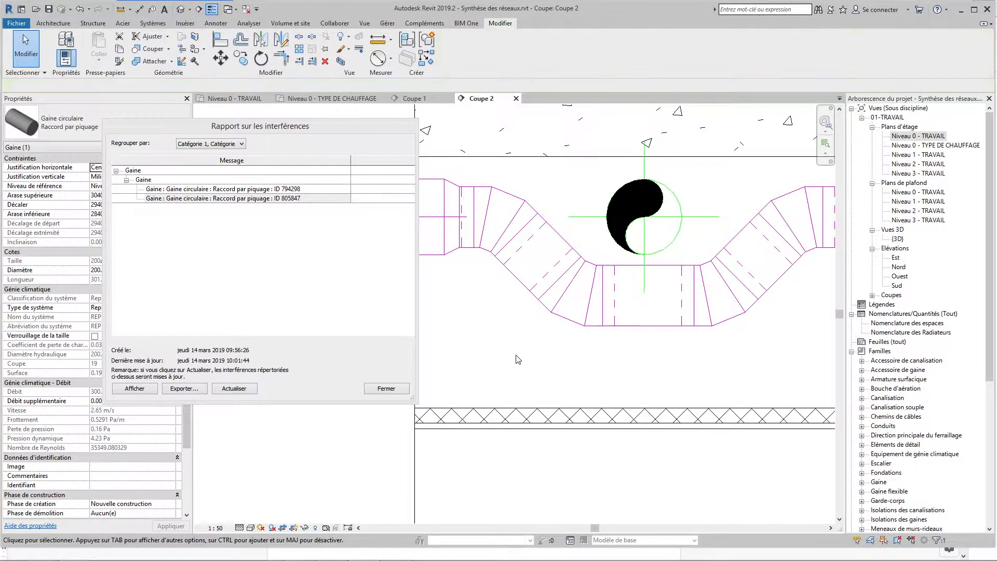
left_click(222, 389)
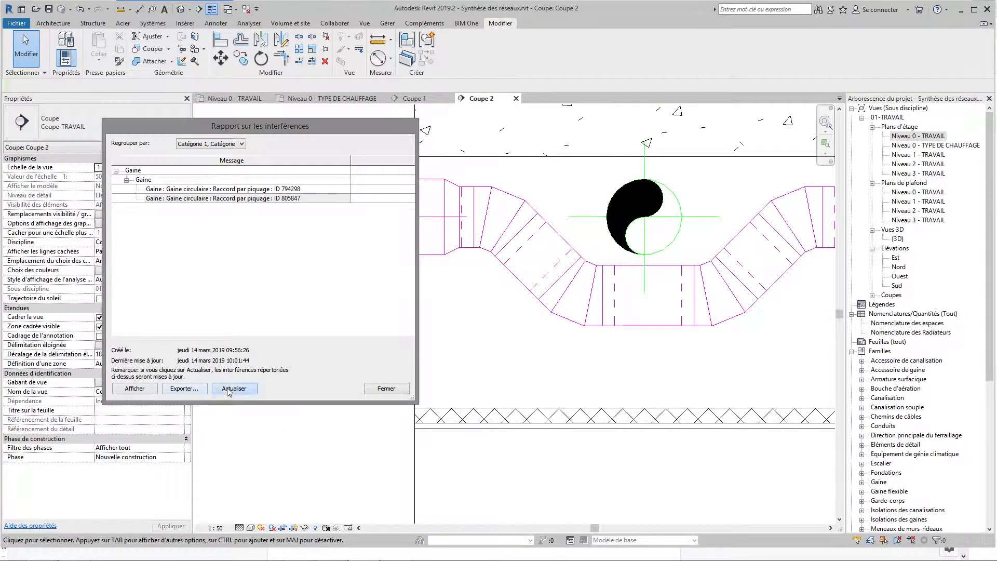
left_click(385, 389)
left_click(778, 220)
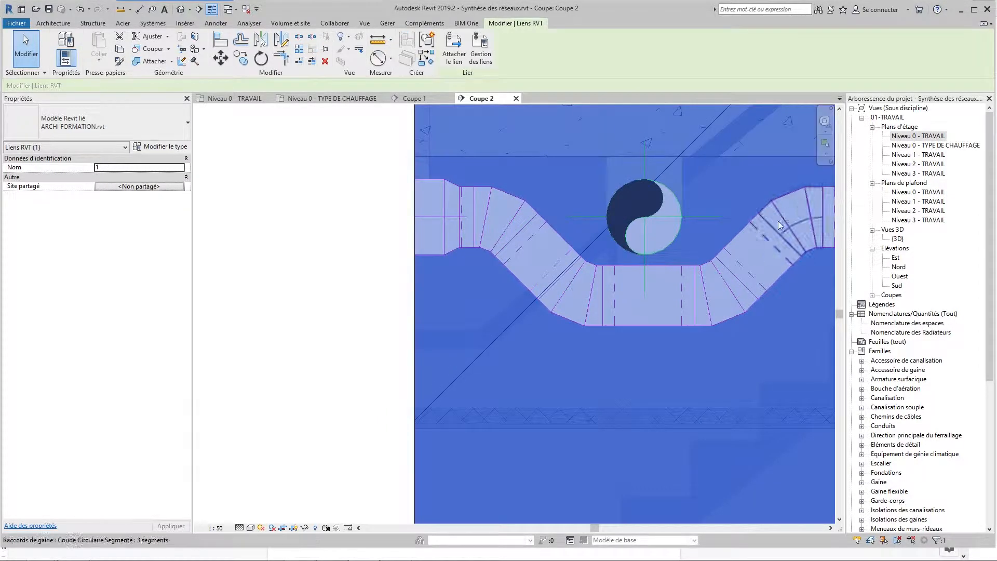
left_click(760, 340)
Return to the Niveau 0 - TRAVAIL plan and check the current project's Canalisation and Gaine categories for interferences against the same two categories.
left_click(931, 136)
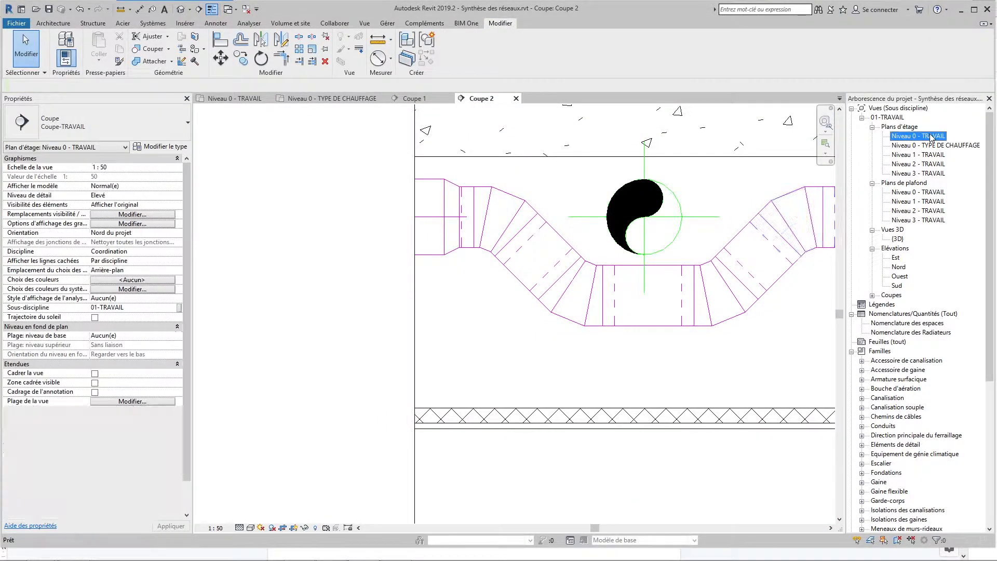
double_click(931, 136)
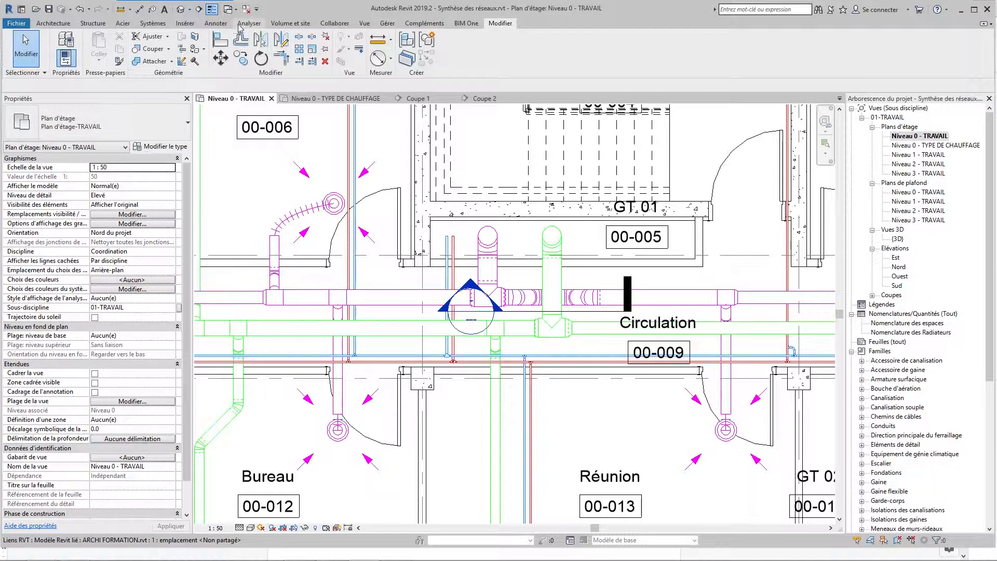
left_click(334, 23)
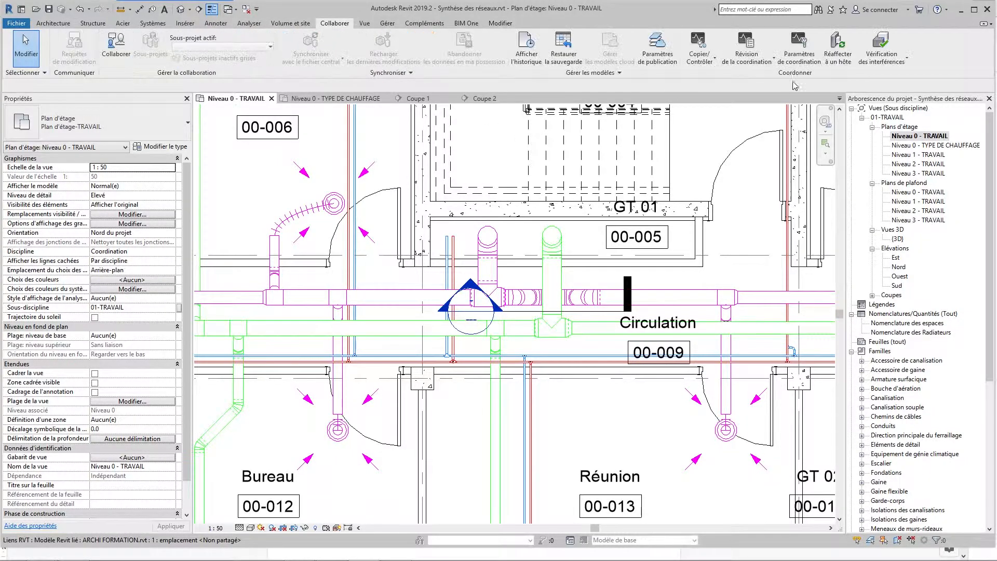
left_click(879, 61)
left_click(889, 79)
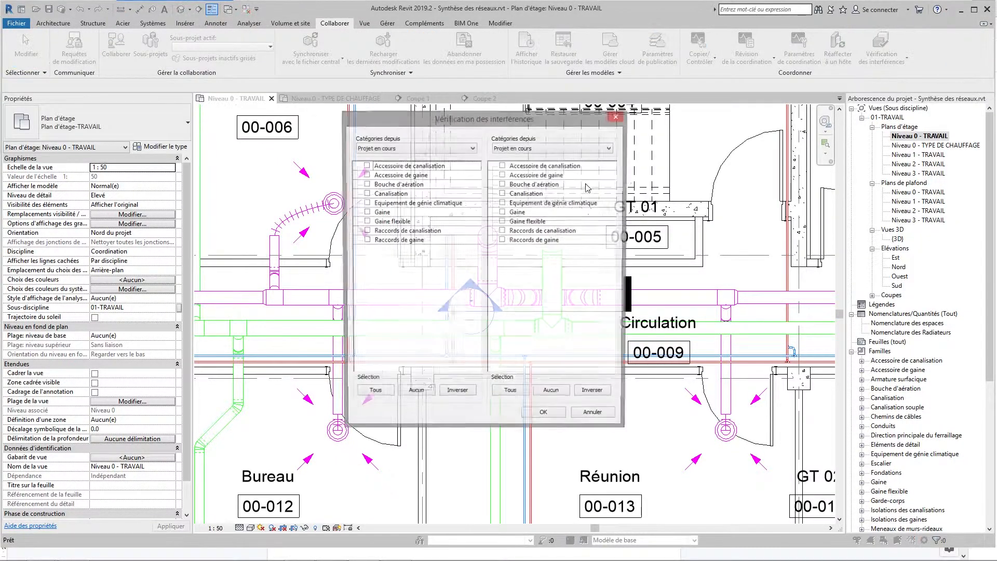
left_click(366, 212)
left_click(400, 195)
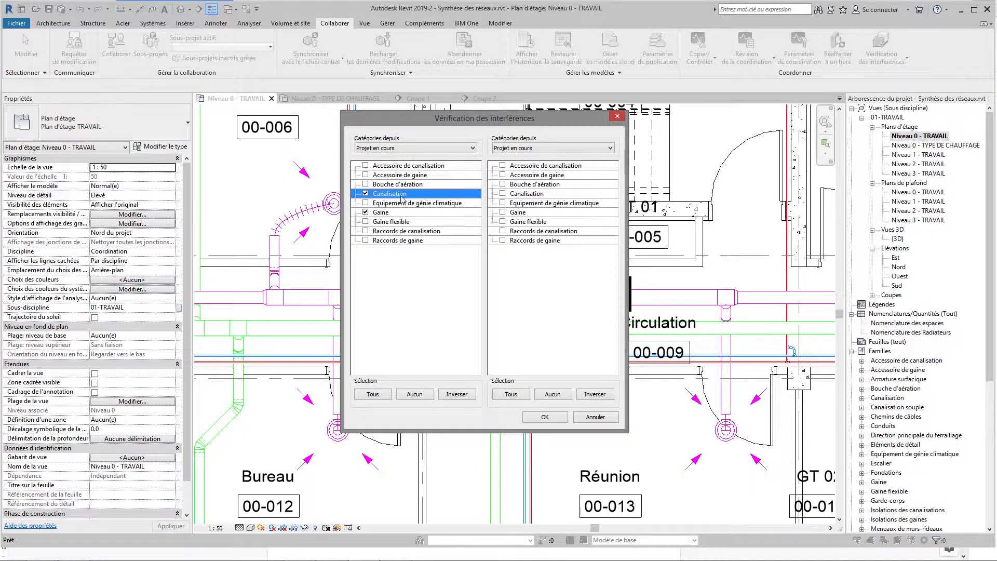
left_click(503, 194)
left_click(503, 213)
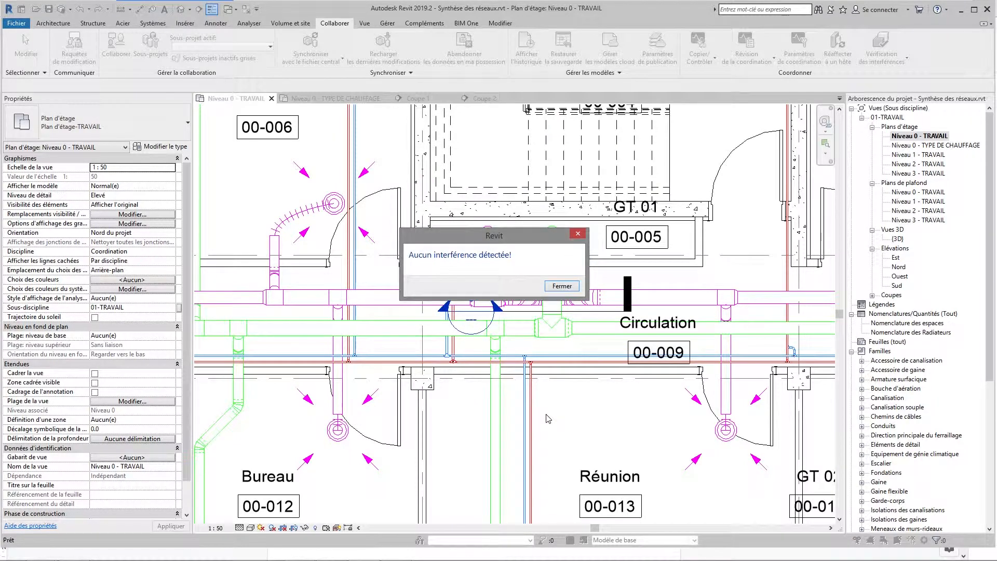
left_click(561, 286)
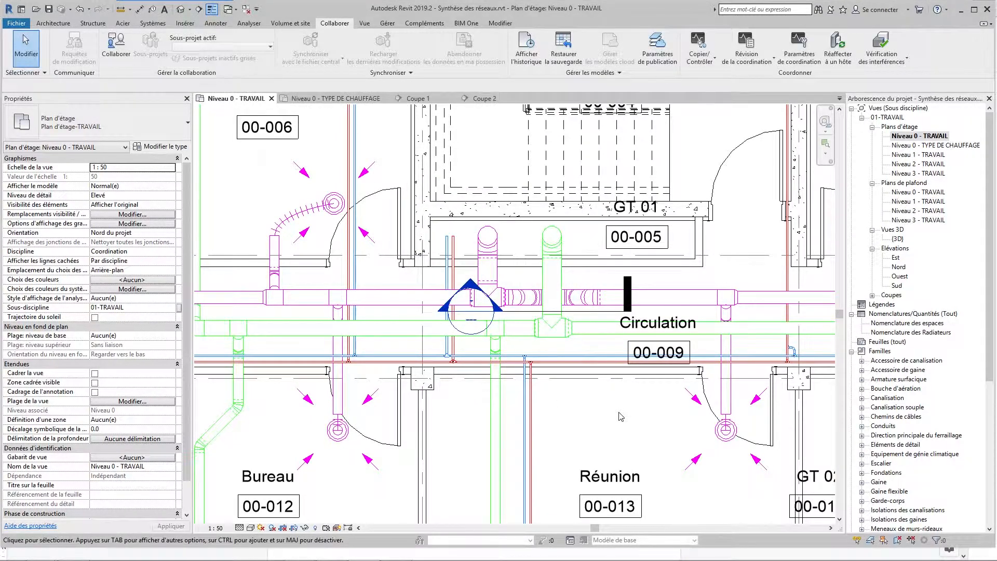